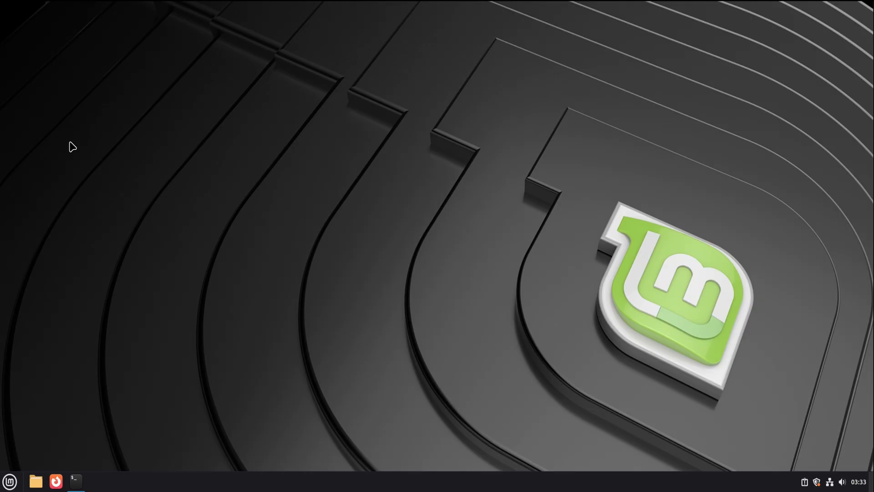
Bring up the terminal's screenfetch summary, then minimize it to reveal the desktop.
click(80, 482)
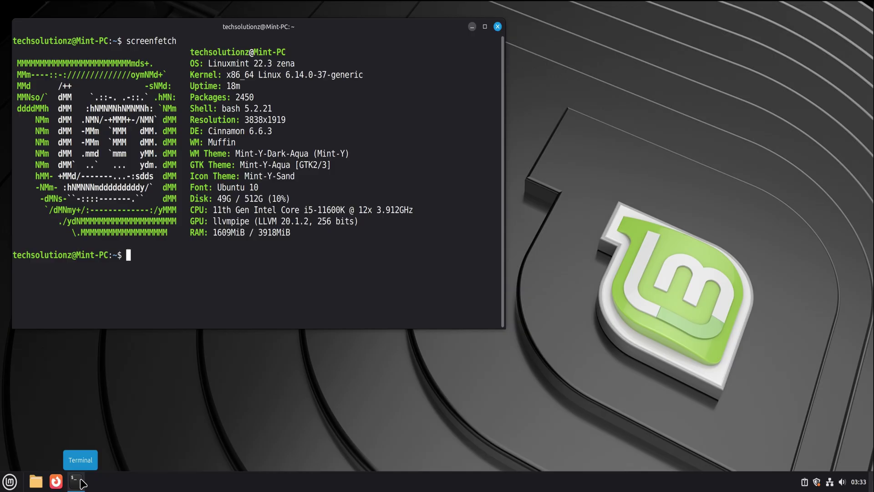
click(108, 451)
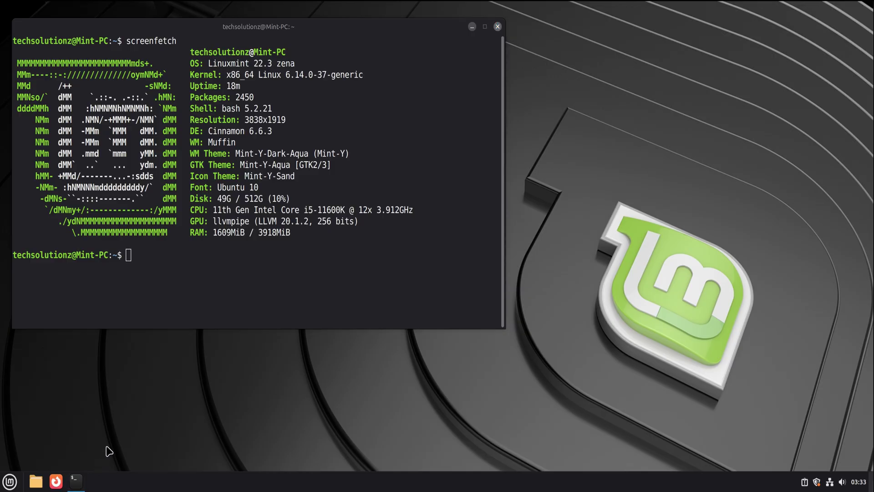
click(76, 481)
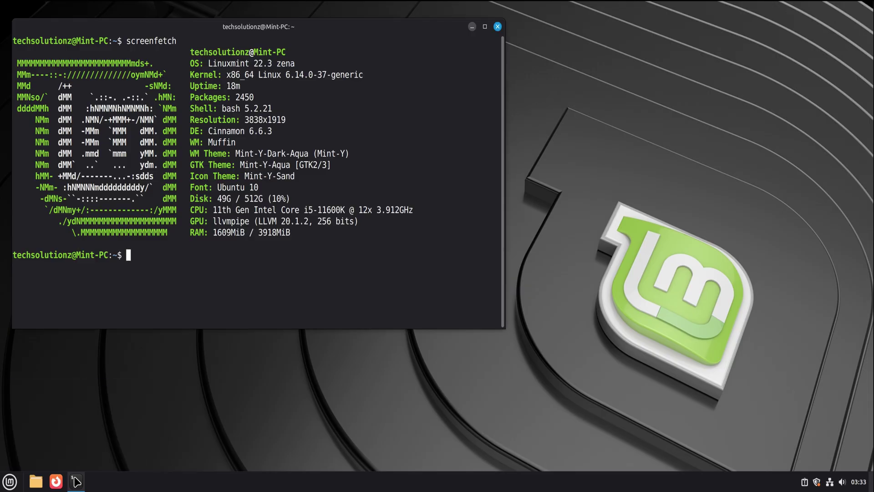
click(76, 481)
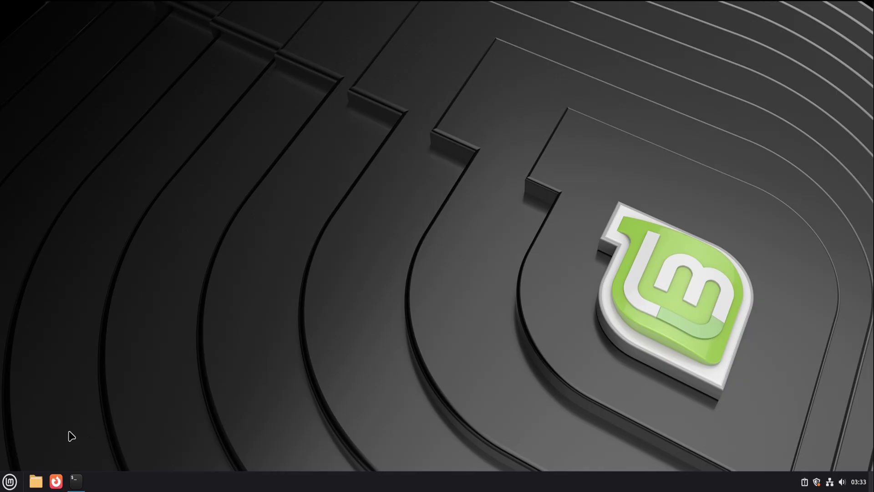
click(76, 481)
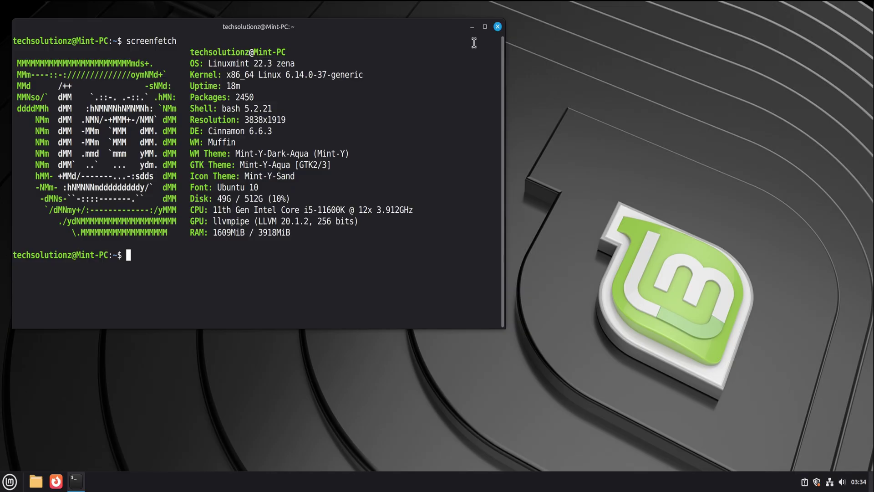
click(472, 27)
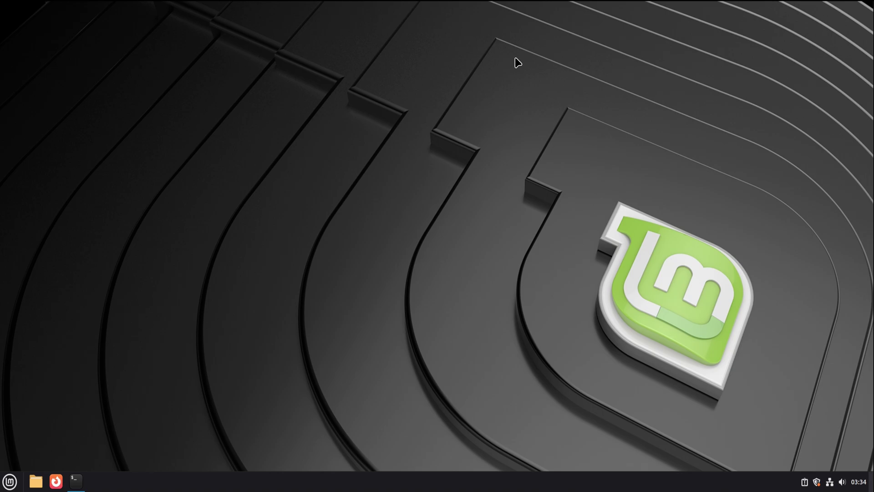
Open the Home folder and glance at the application menu, then close both.
click(36, 481)
click(9, 483)
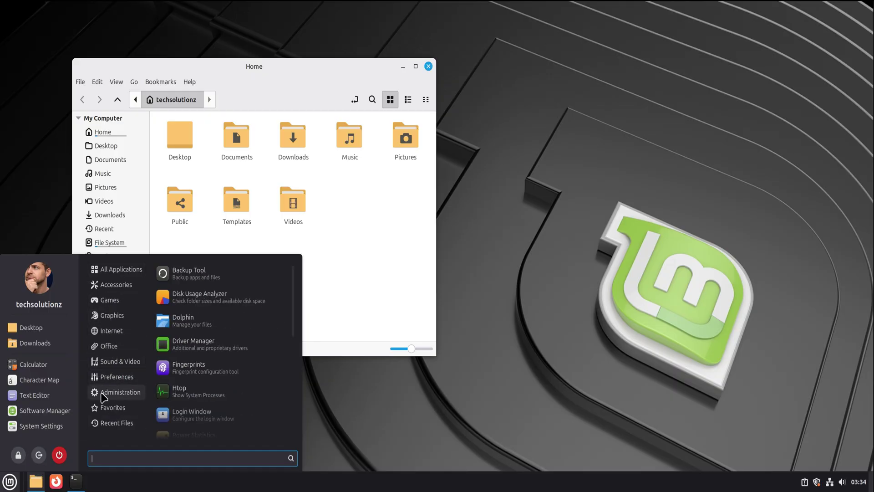
mouse_move(108, 370)
mouse_move(114, 315)
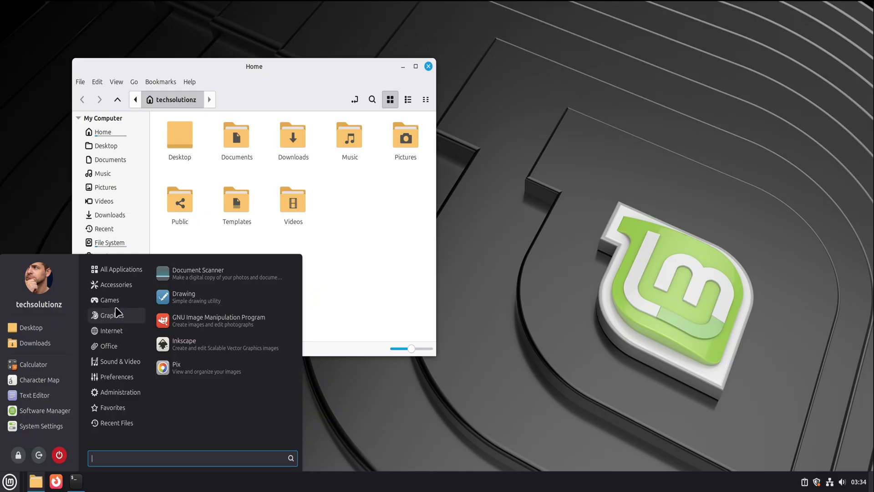
click(347, 203)
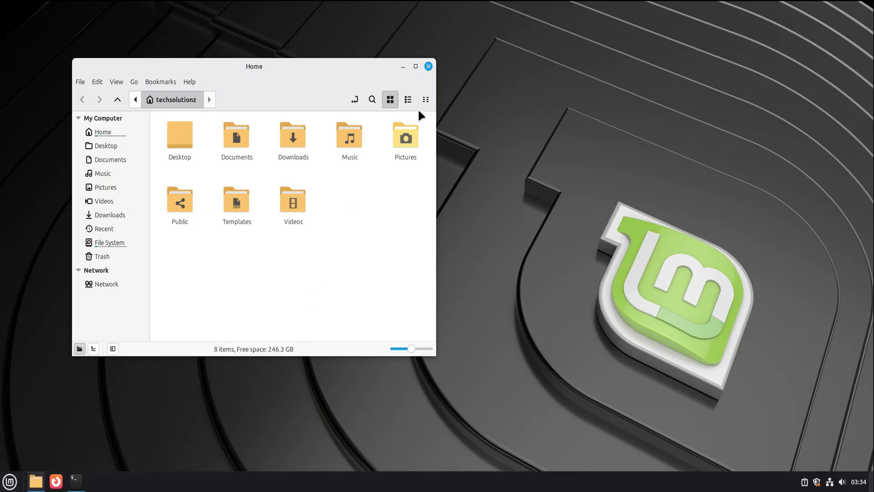
click(428, 66)
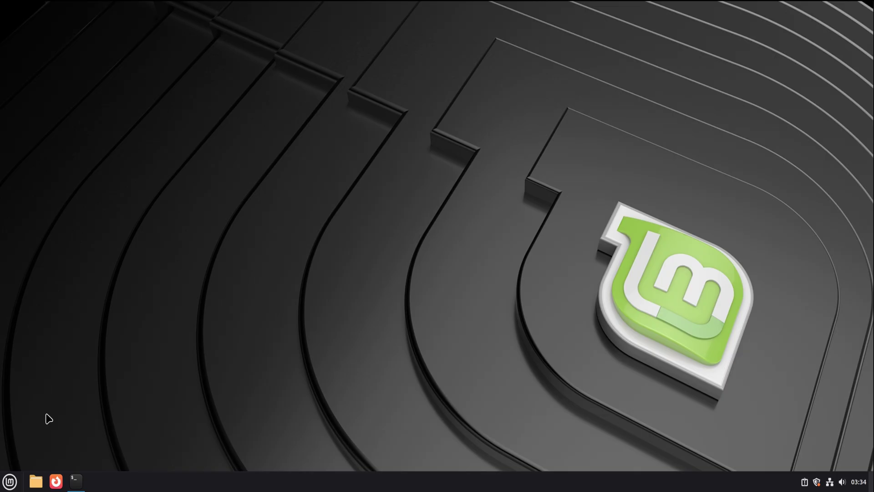
Browse the Home folder's Videos, then the File System root's bin.usr-is-merged folder.
click(35, 481)
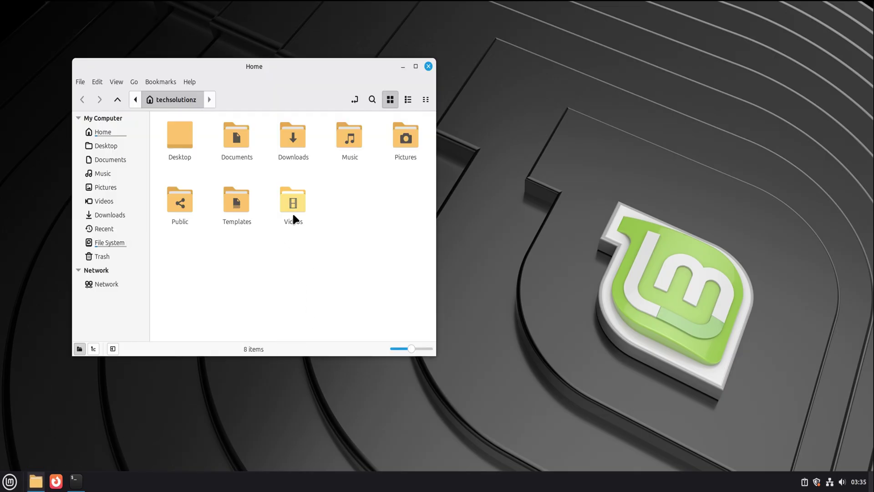
double_click(294, 204)
click(83, 100)
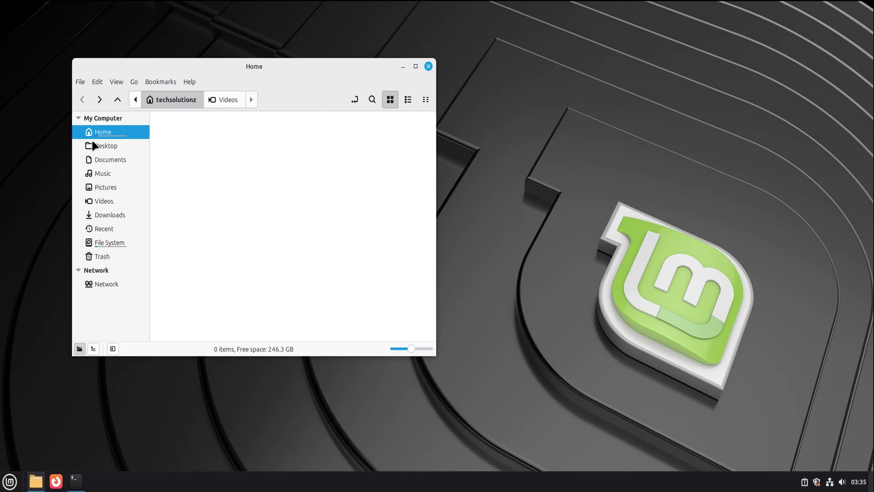
click(108, 242)
click(244, 157)
double_click(245, 157)
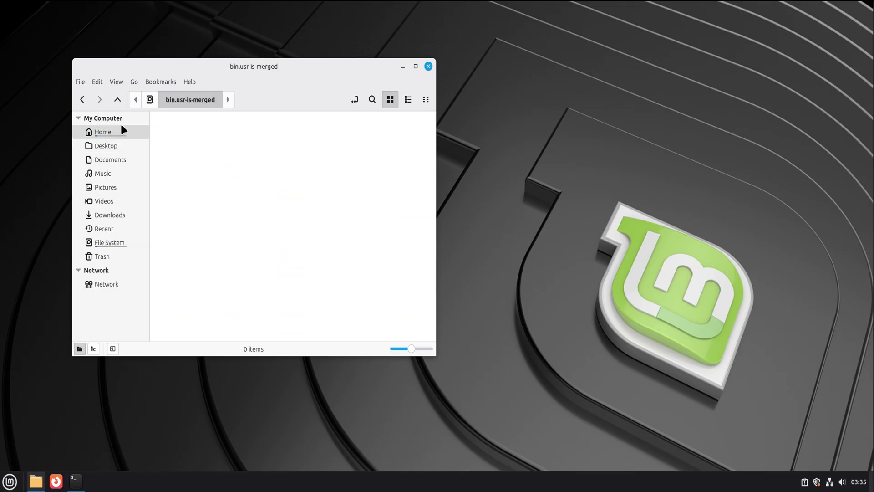
Browse the boot and lib64 folders, view ld-linux-x86-64.so.2's actions, then close the window.
click(83, 100)
click(302, 130)
double_click(302, 130)
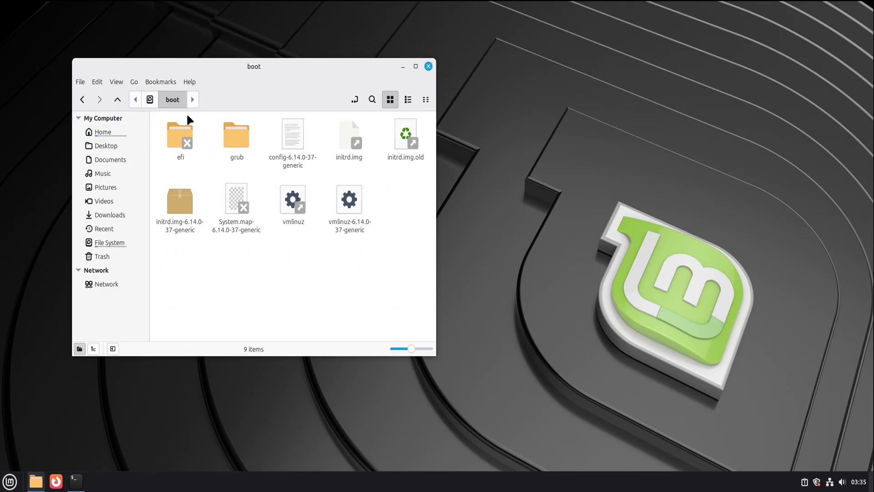
click(82, 100)
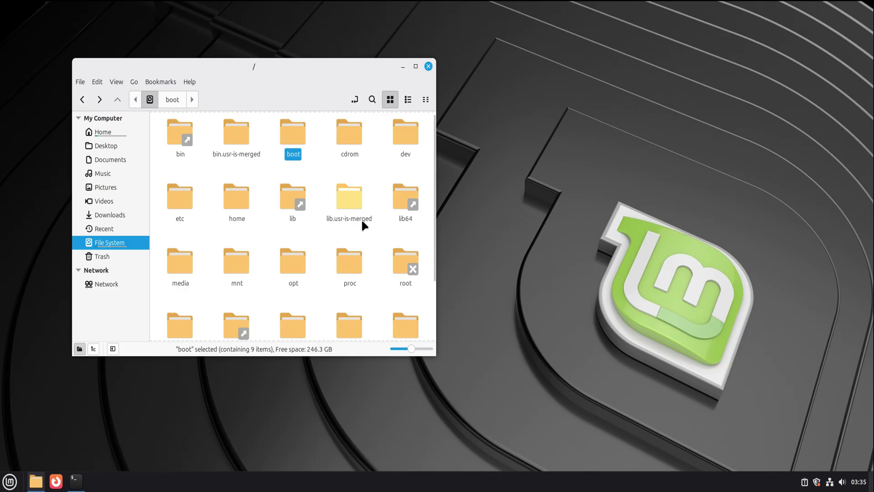
double_click(397, 197)
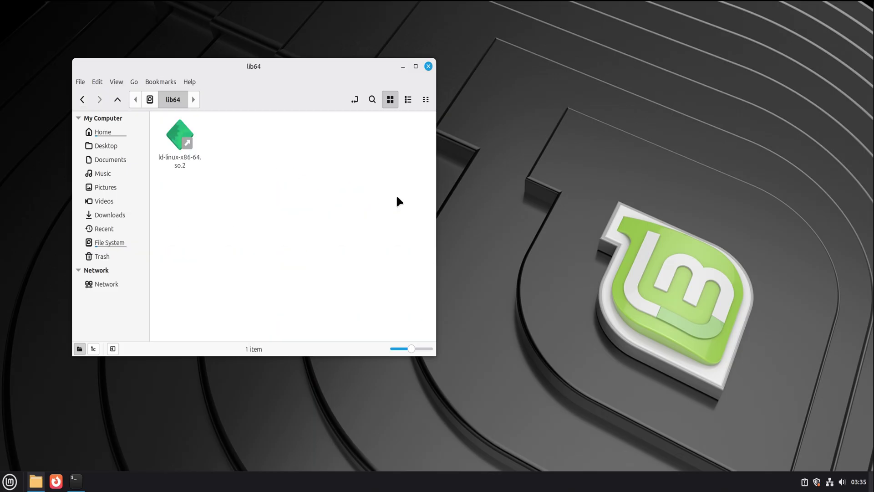
right_click(180, 157)
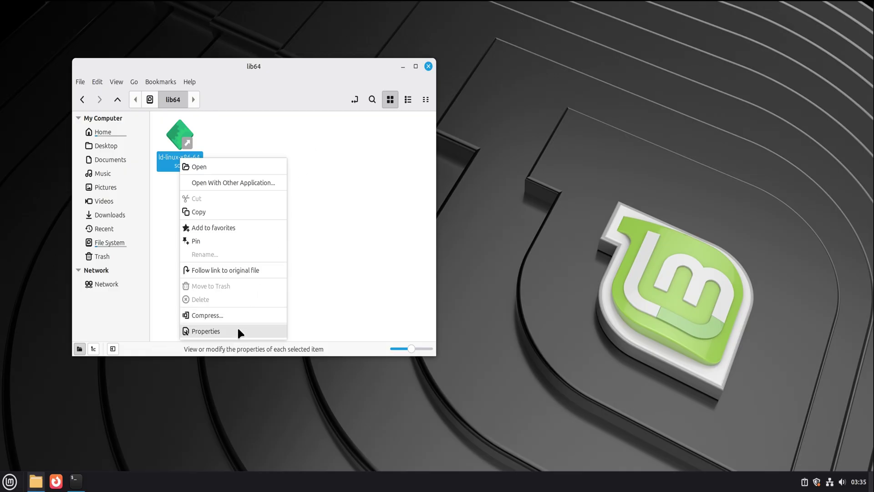
click(372, 228)
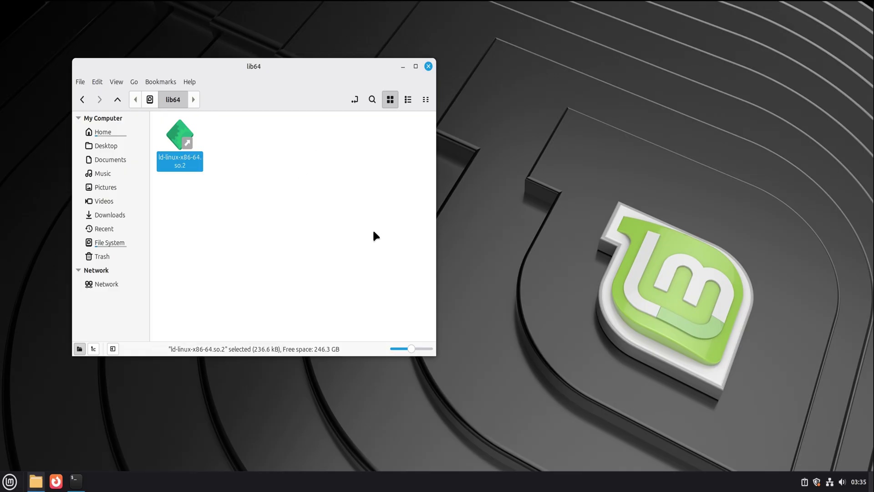
click(428, 66)
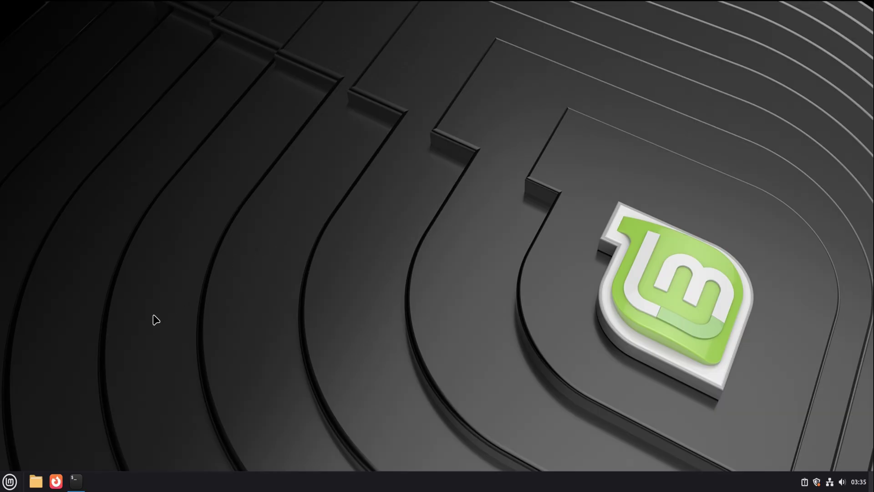
Enable the Computer, Home and Trash desktop icons in Desktop Settings, then close both settings windows.
right_click(312, 203)
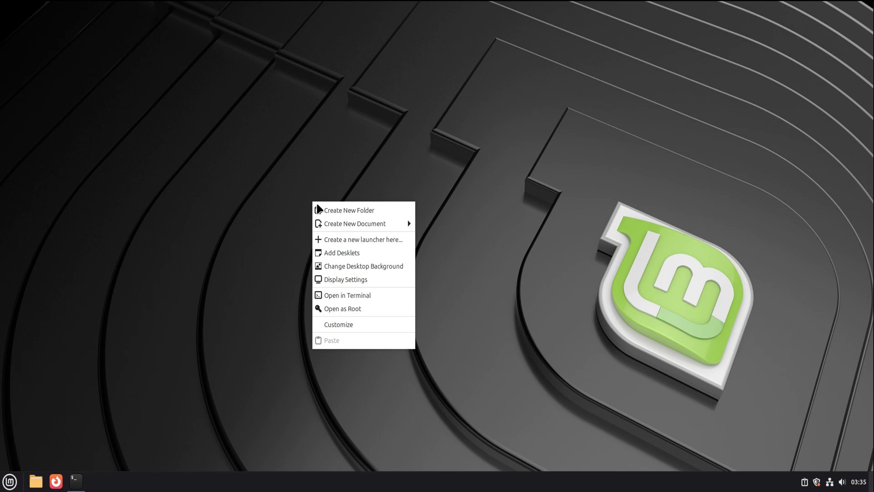
click(335, 328)
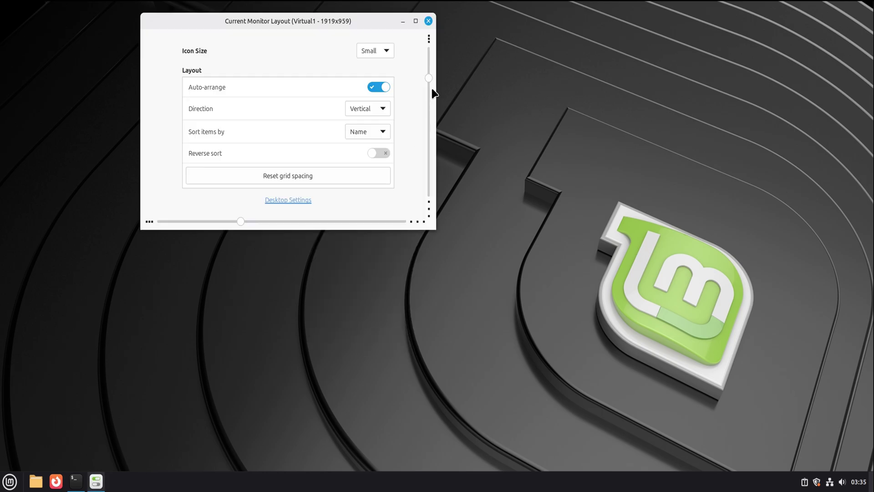
drag(428, 118, 429, 79)
click(283, 201)
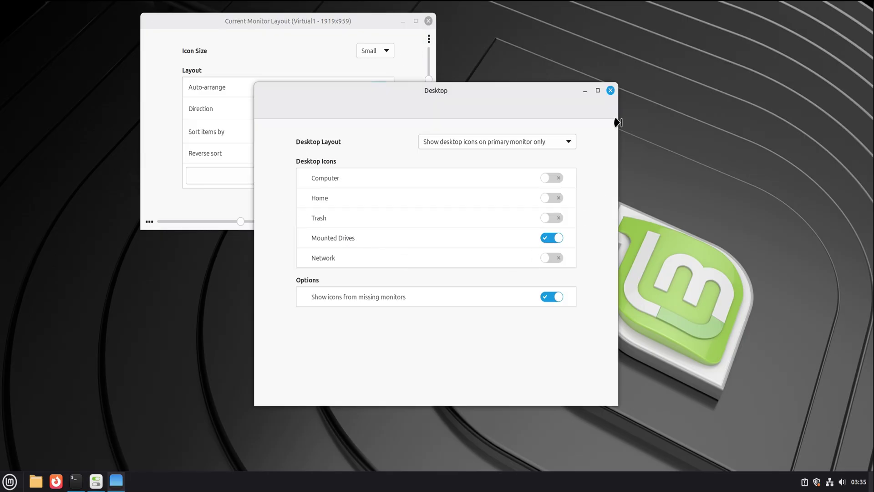
click(552, 179)
click(550, 197)
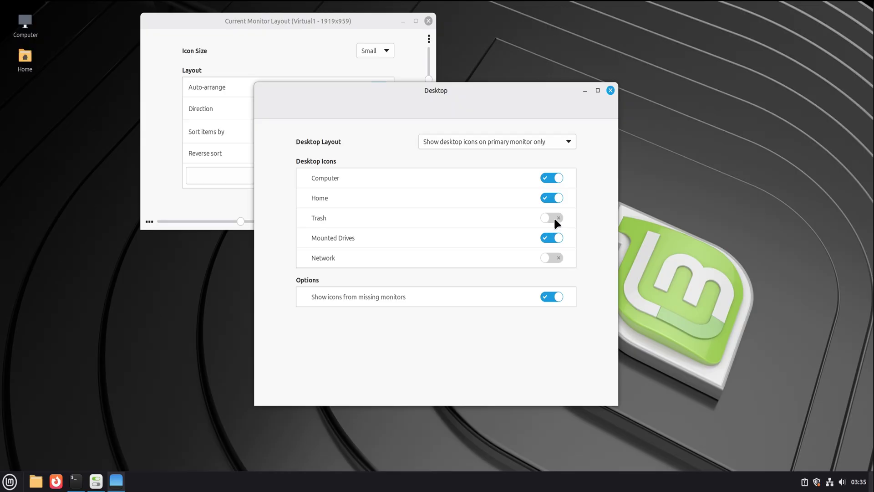
click(551, 218)
click(610, 90)
click(429, 21)
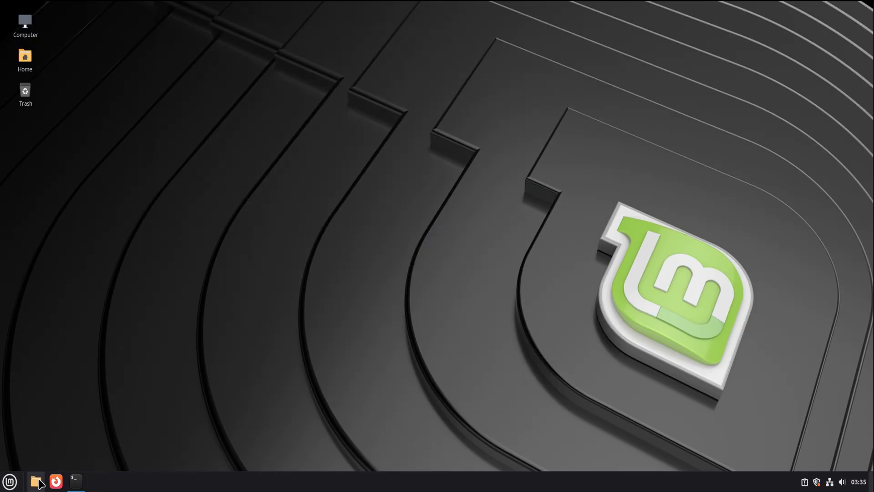
Open the Home folder, then launch Software Manager from the Mint menu.
click(36, 481)
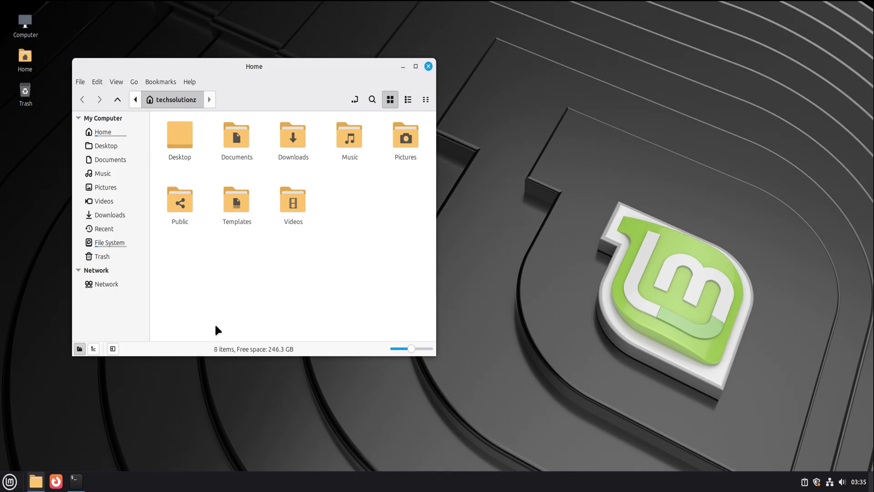
click(9, 481)
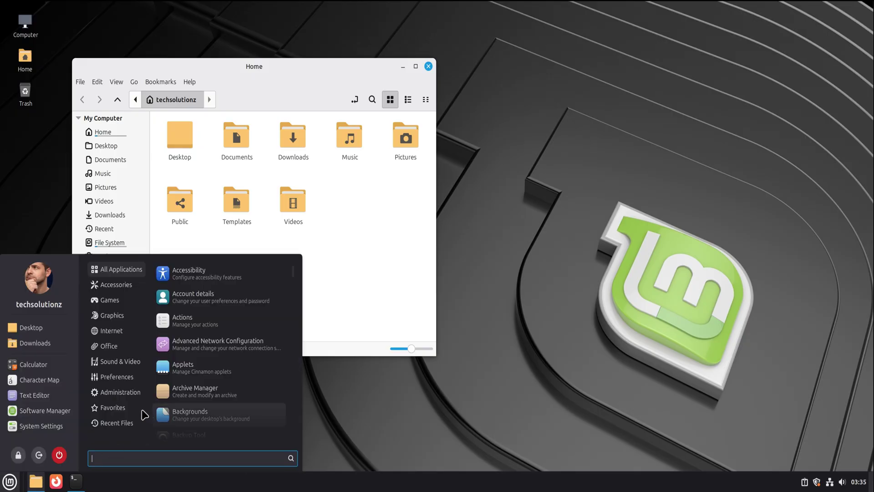
mouse_move(117, 376)
scroll(196, 405, down, 4)
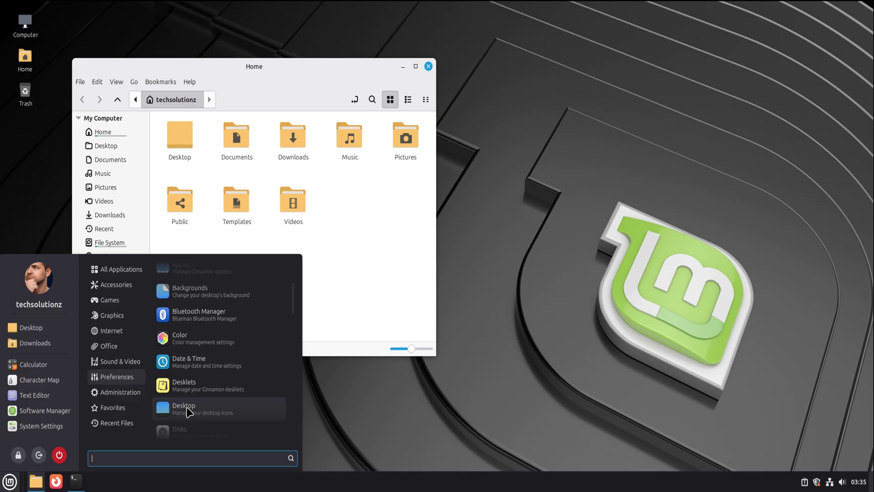
mouse_move(120, 391)
scroll(218, 401, down, 5)
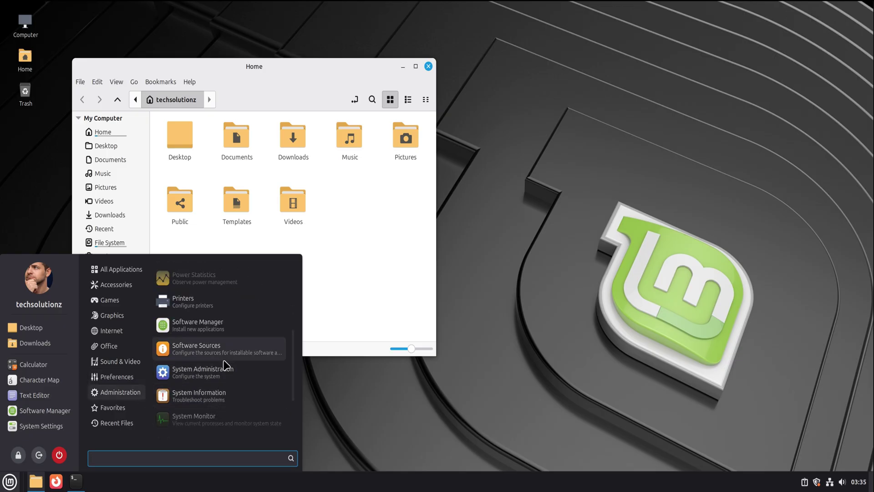
click(223, 324)
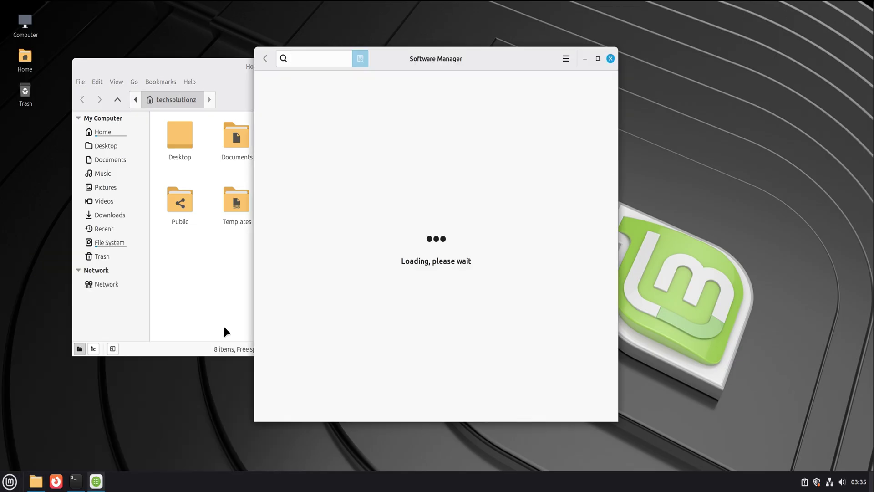
Launch System Administration from the Administration apps, authenticate with the password, then close it.
click(10, 481)
mouse_move(120, 392)
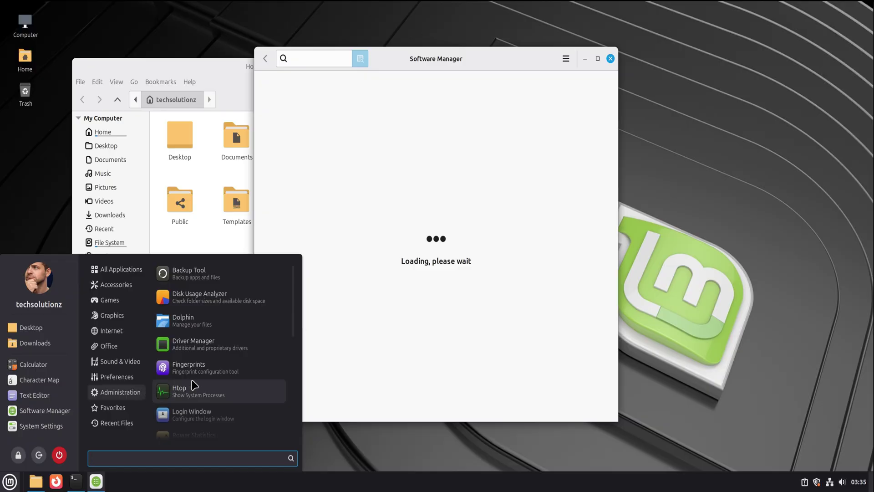
scroll(213, 382, down, 5)
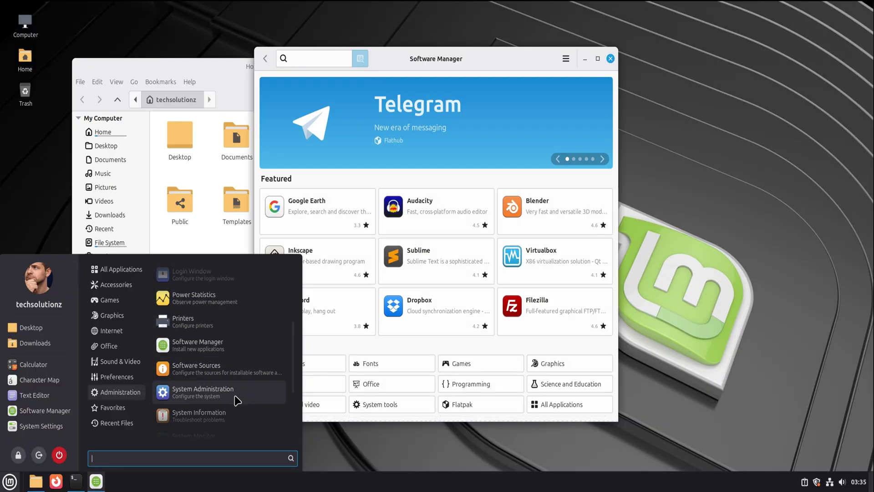
click(237, 398)
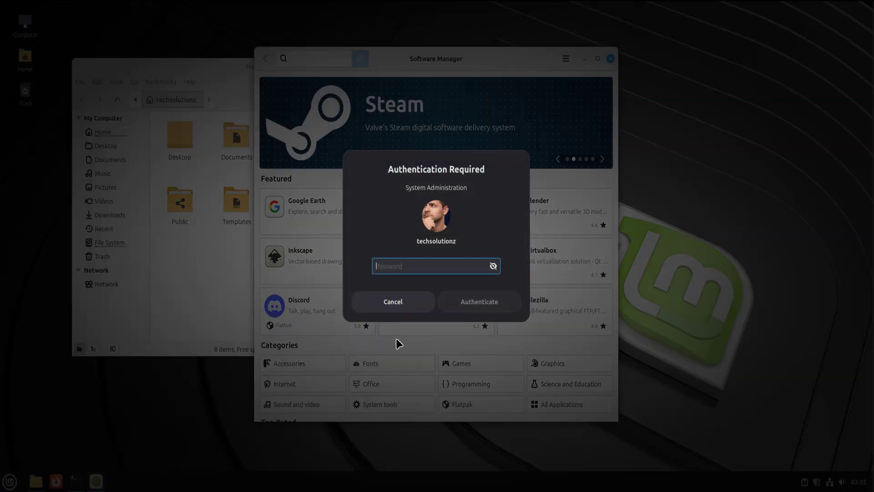
text(******)
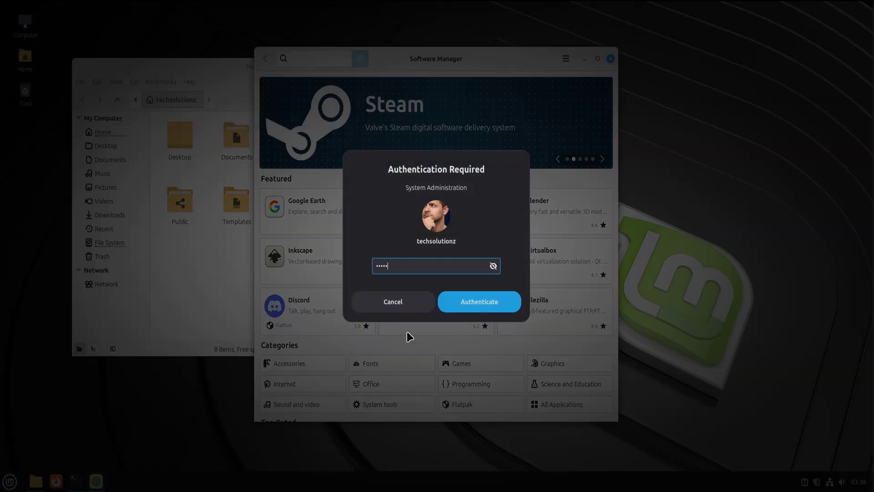
key(Return)
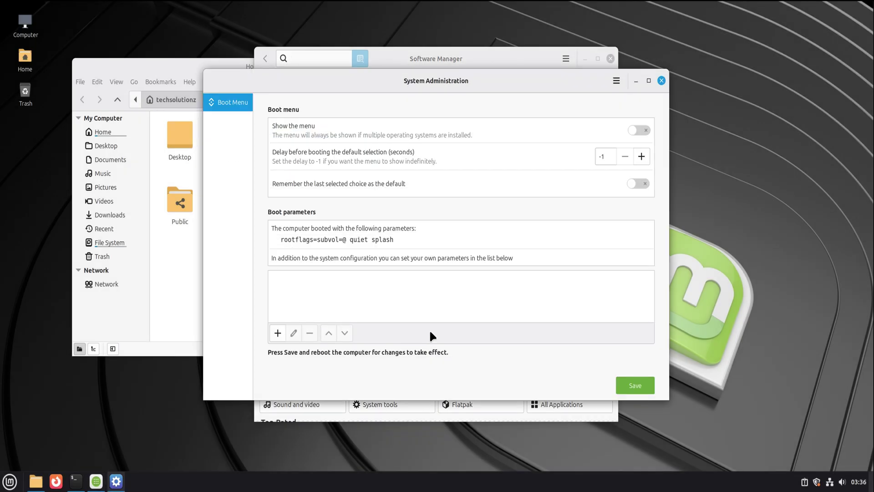
click(661, 81)
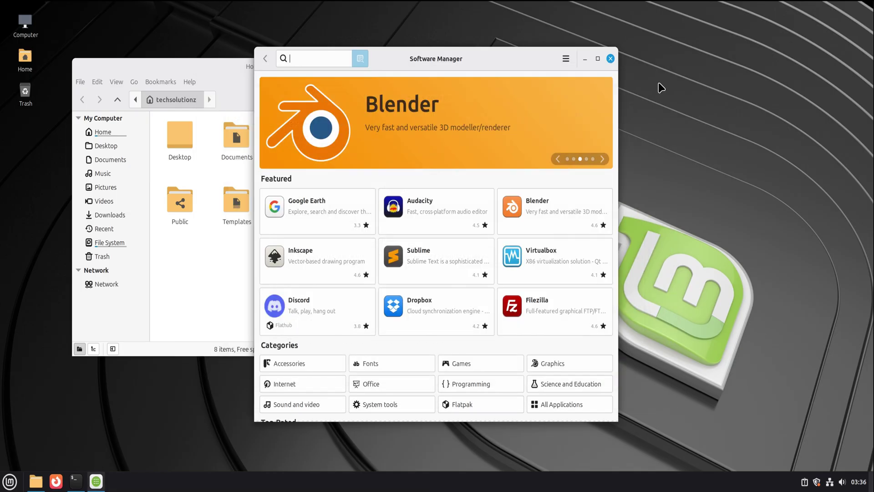
Close Software Manager and the Home window, then launch Update Manager via an 'up' search and minimize it.
click(610, 58)
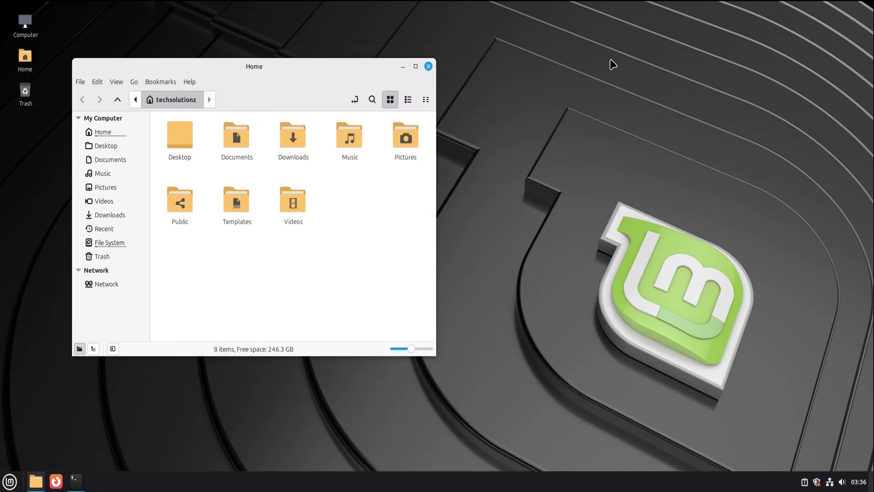
click(429, 67)
key(super)
text(up)
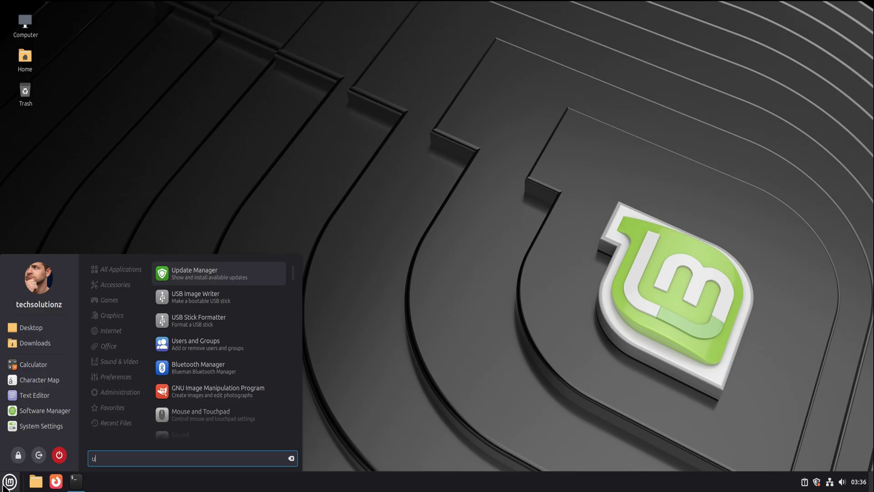
click(227, 277)
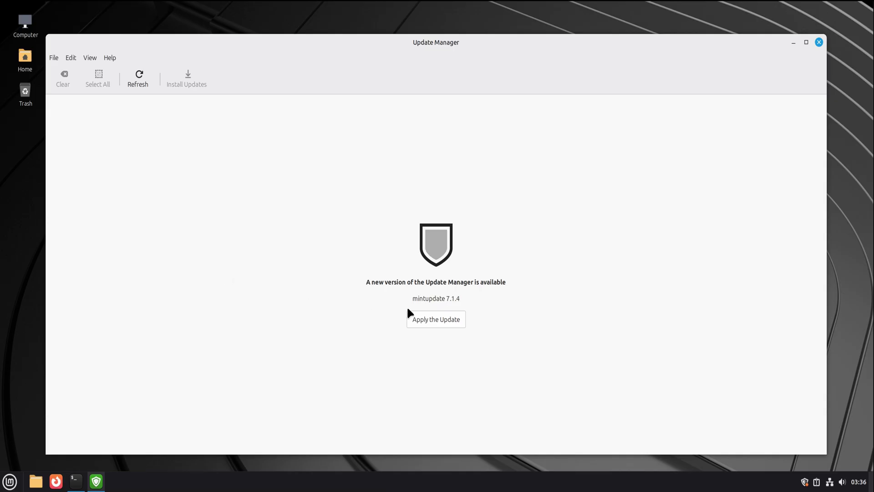
click(793, 43)
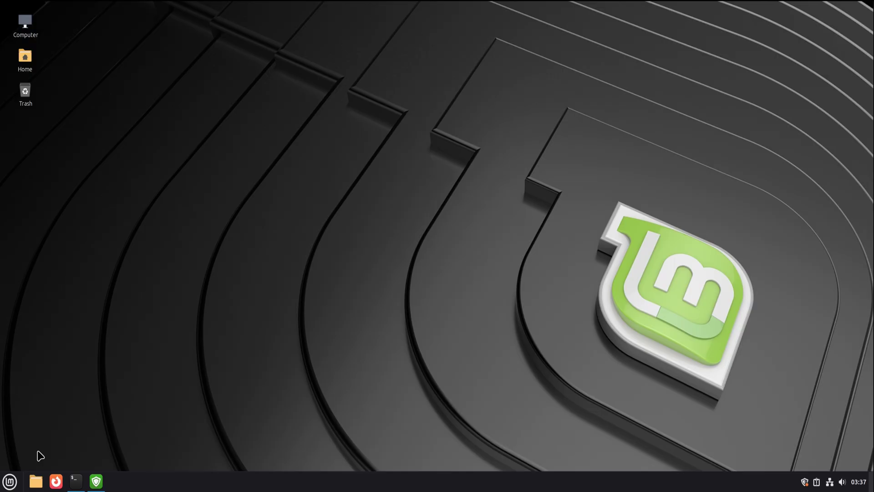
Launch Google Chrome, LibreOffice Calc and VLC from the Mint menu, then close VLC.
click(10, 481)
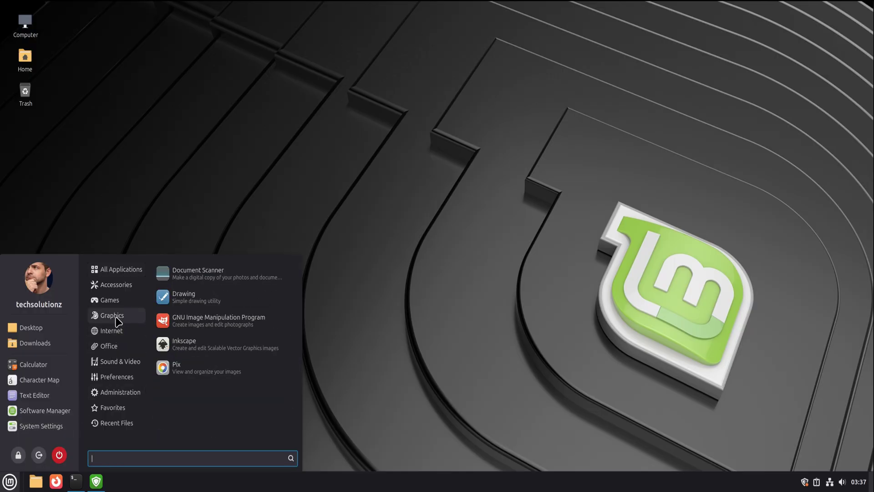
mouse_move(112, 331)
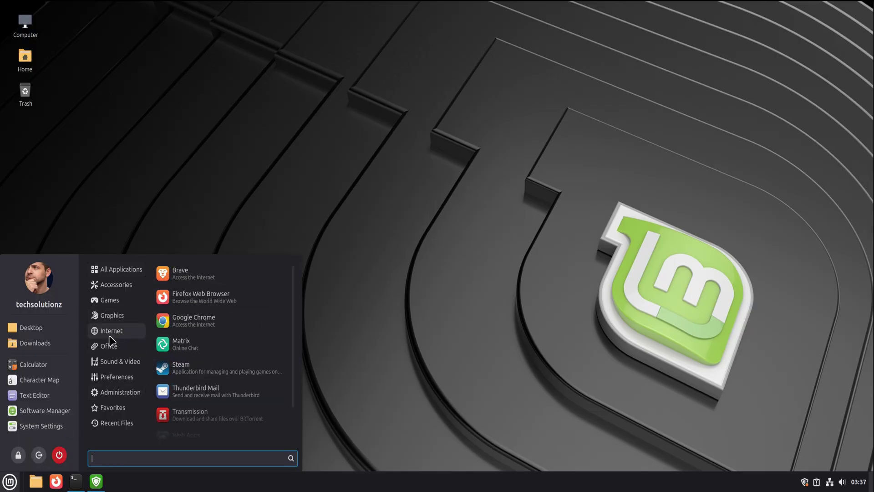
click(188, 326)
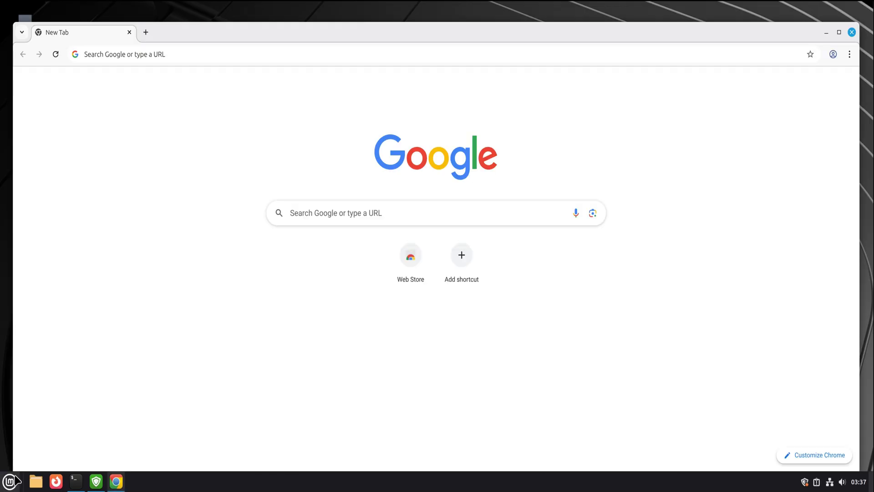
click(14, 480)
mouse_move(131, 353)
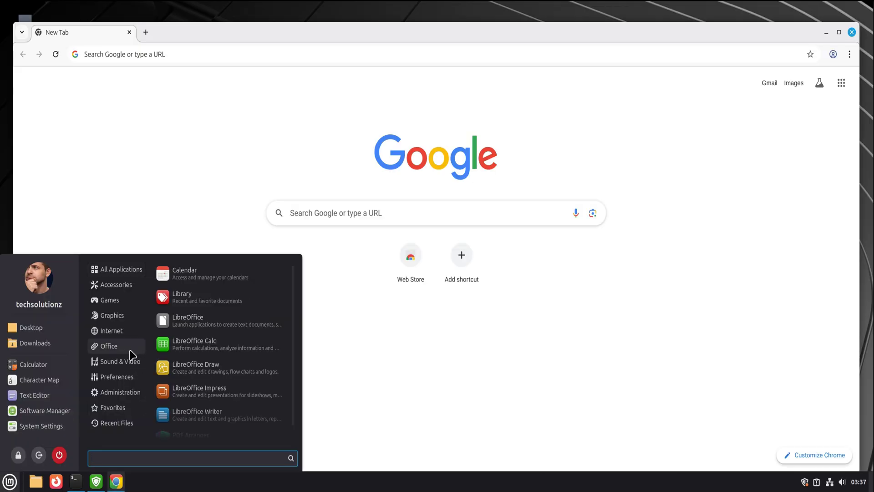
click(197, 351)
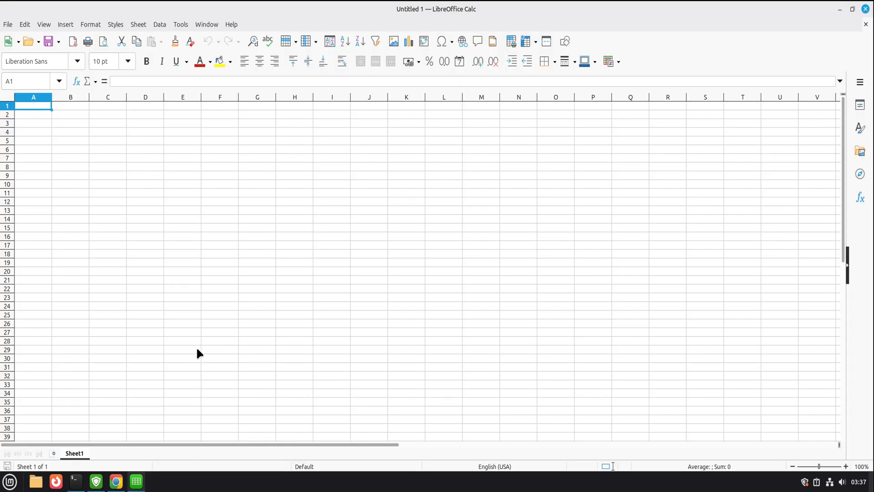
click(10, 481)
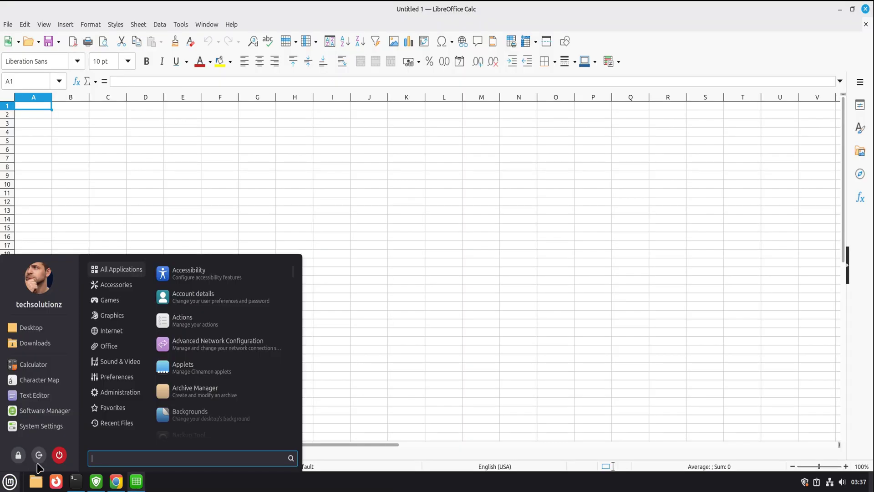
mouse_move(134, 375)
mouse_move(120, 361)
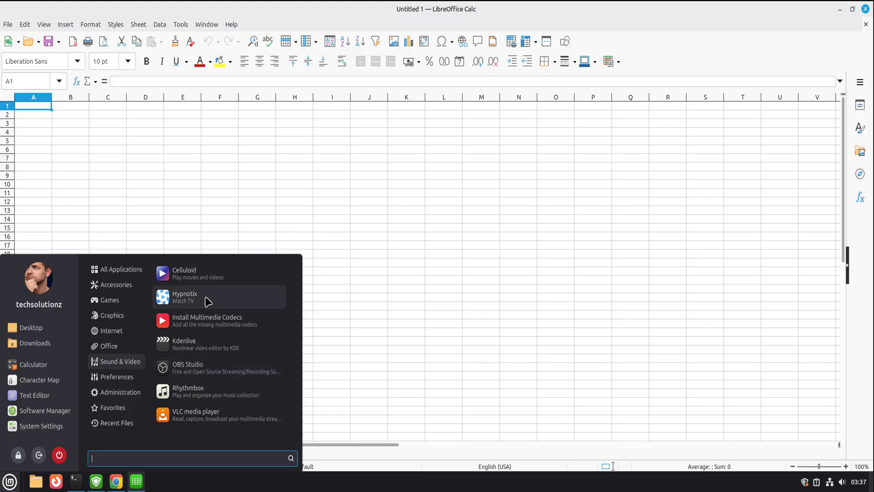
click(201, 414)
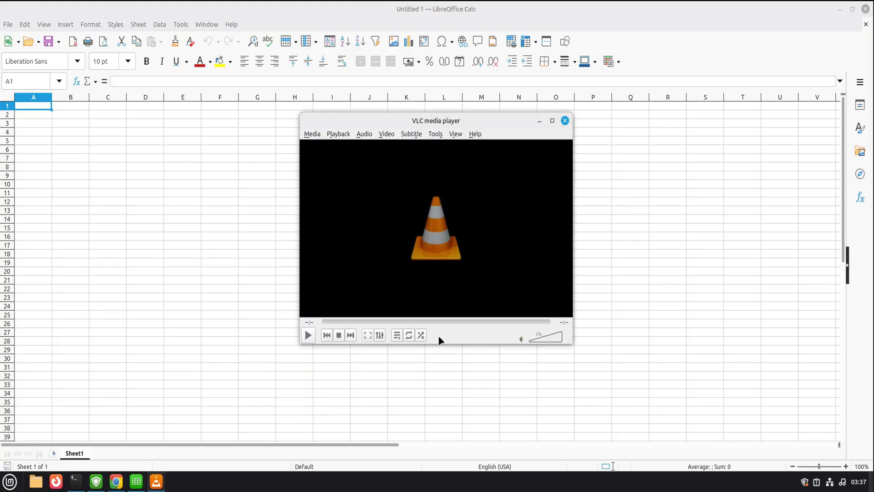
click(565, 122)
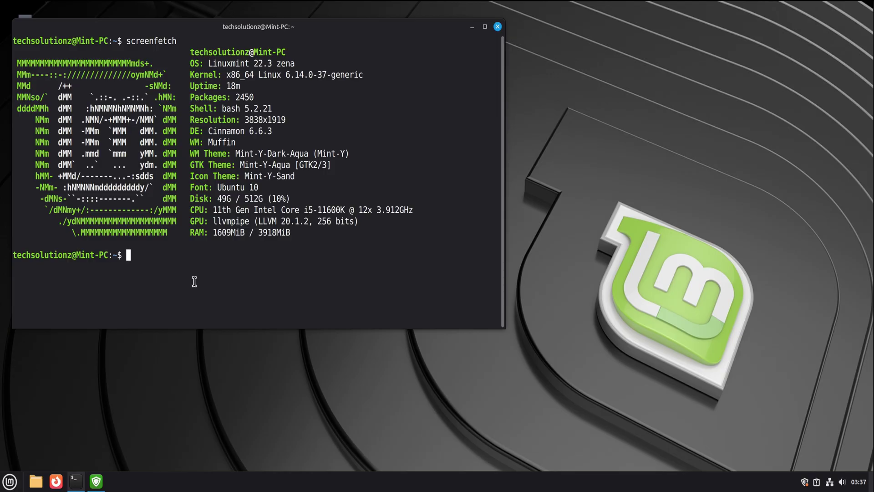
Run 'sudo apt update' in the terminal and authenticate with the sudo password.
text(sudo apot)
key(BackSpace)
key(BackSpace)
text(t update)
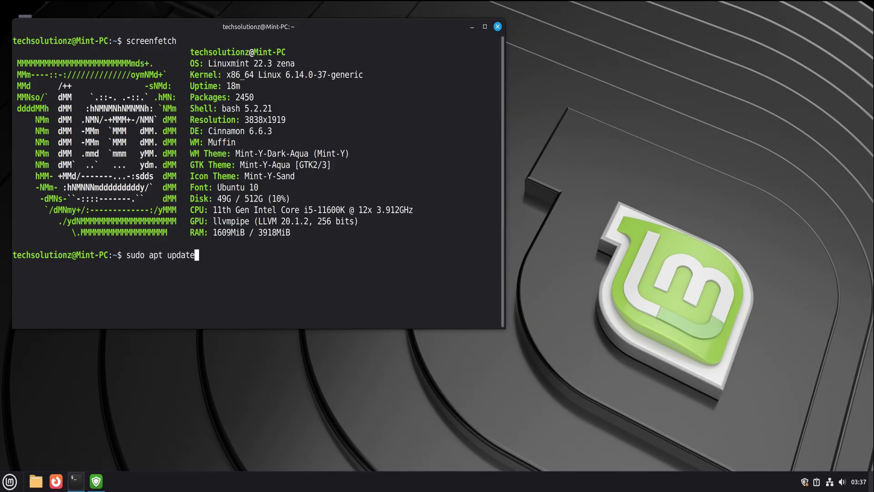
key(Return)
text(******)
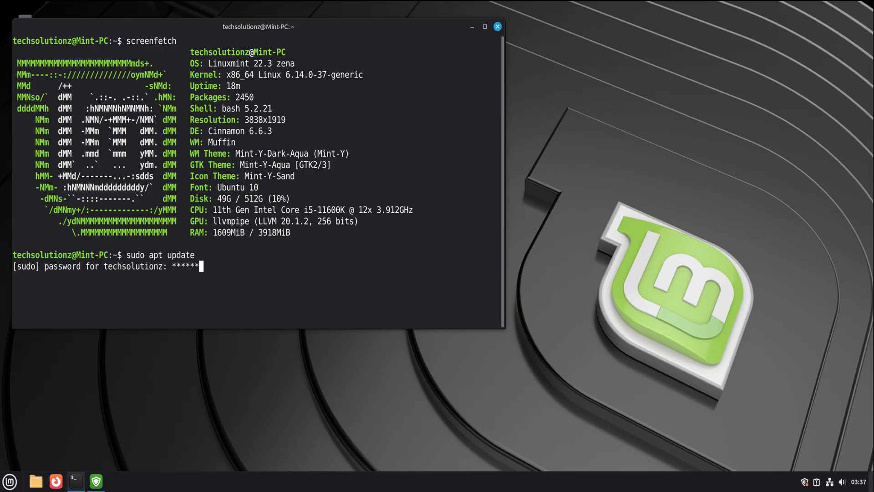
key(Return)
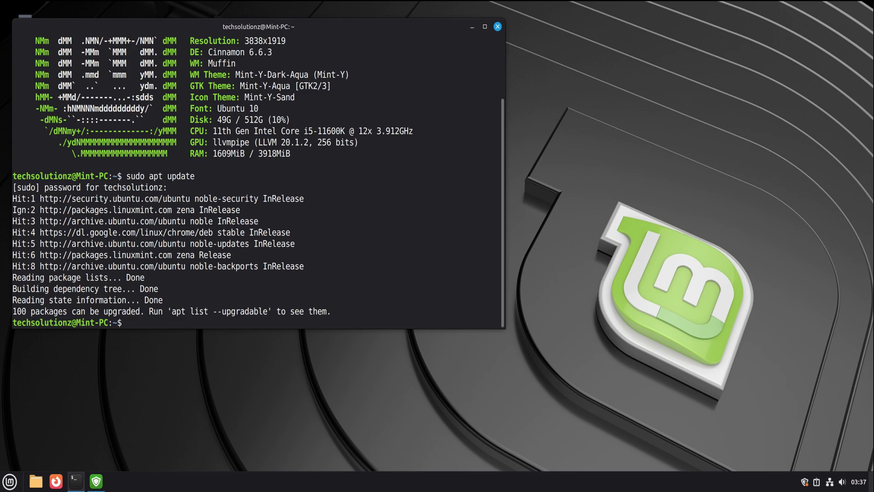
Minimize the terminal and launch Software Manager with a 'sof' menu search.
click(471, 27)
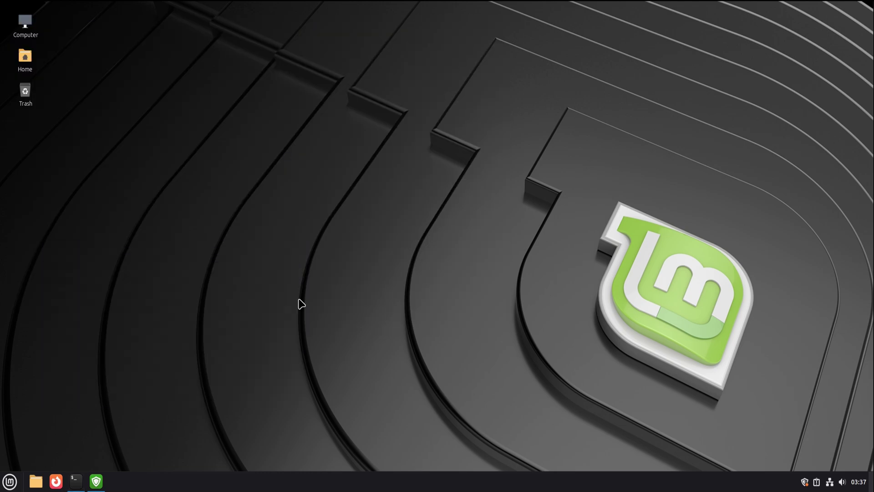
click(9, 481)
text(s)
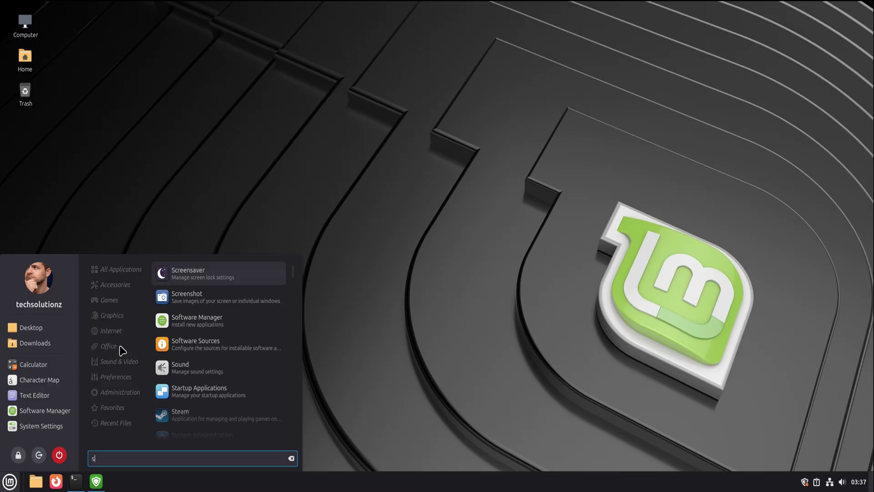
text(of)
key(Return)
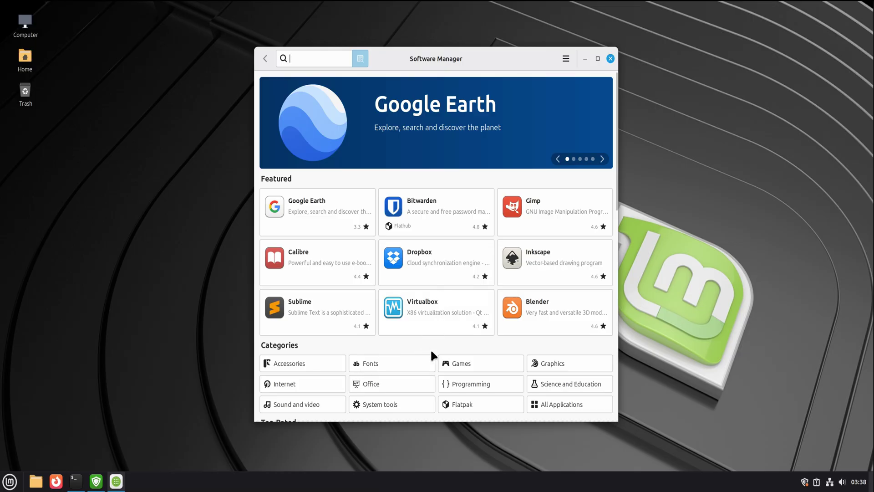
Browse the Internet, Office and Sound and video app categories, returning home after each.
click(323, 381)
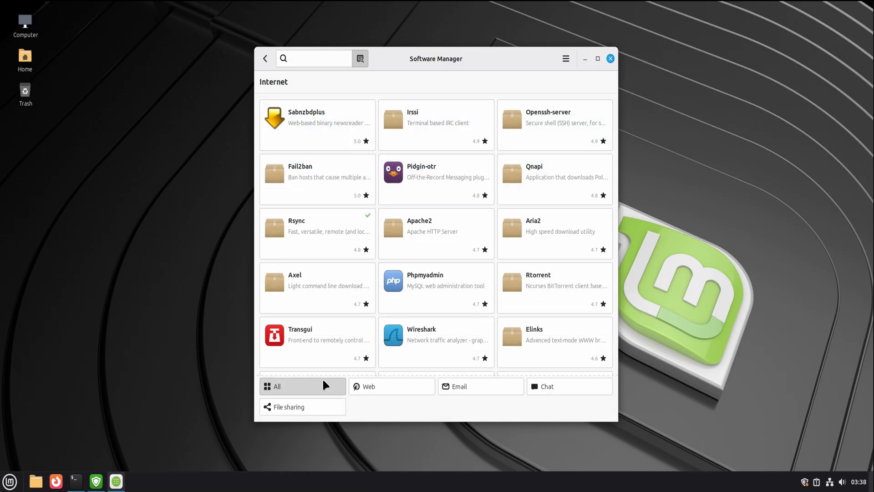
click(268, 58)
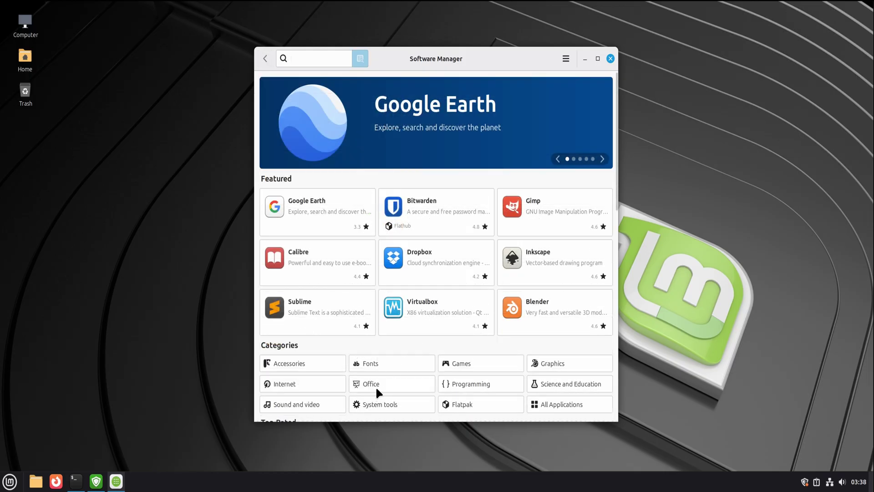
click(376, 384)
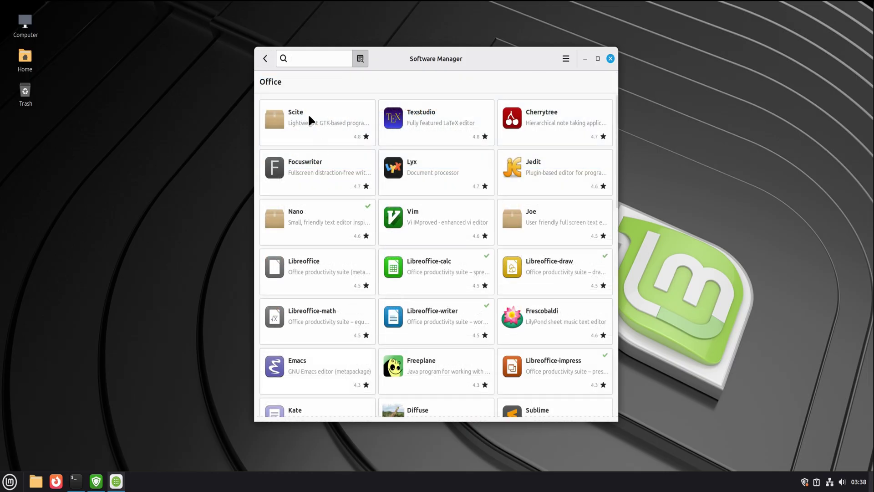
click(267, 59)
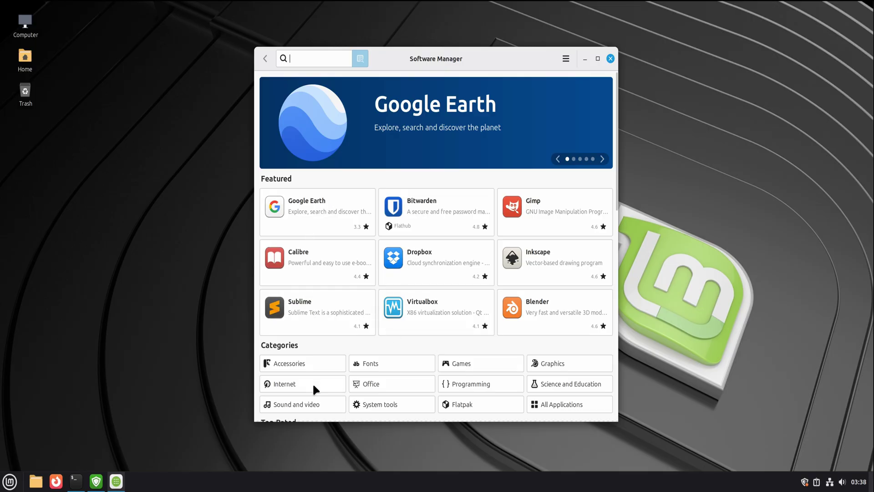
click(313, 403)
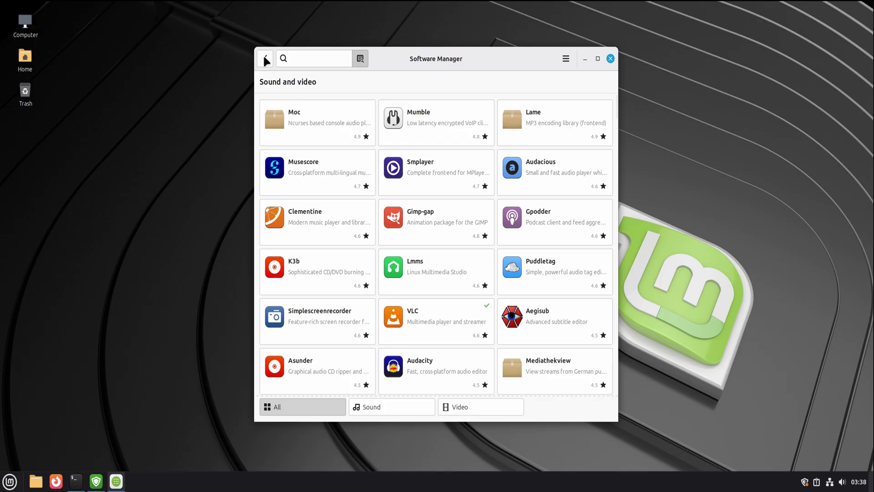
click(265, 60)
Remove Dolphin and its extra packages from the installed applications list, then close Software Manager.
click(567, 58)
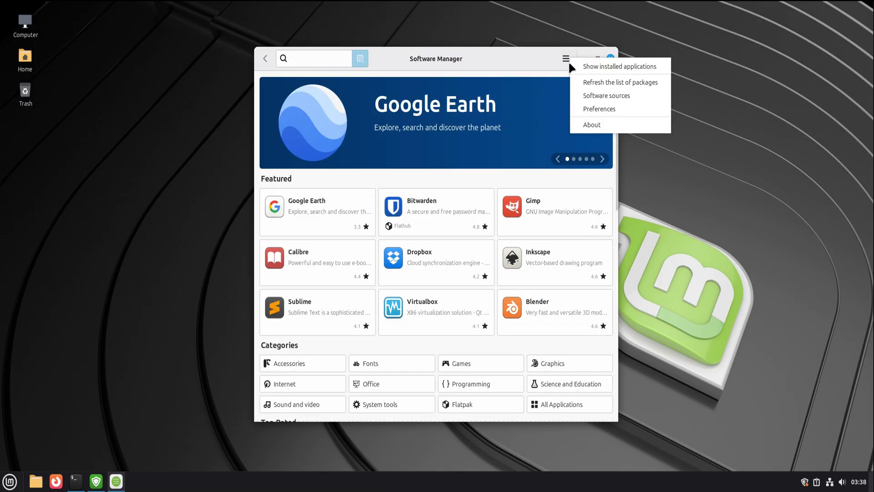
click(583, 64)
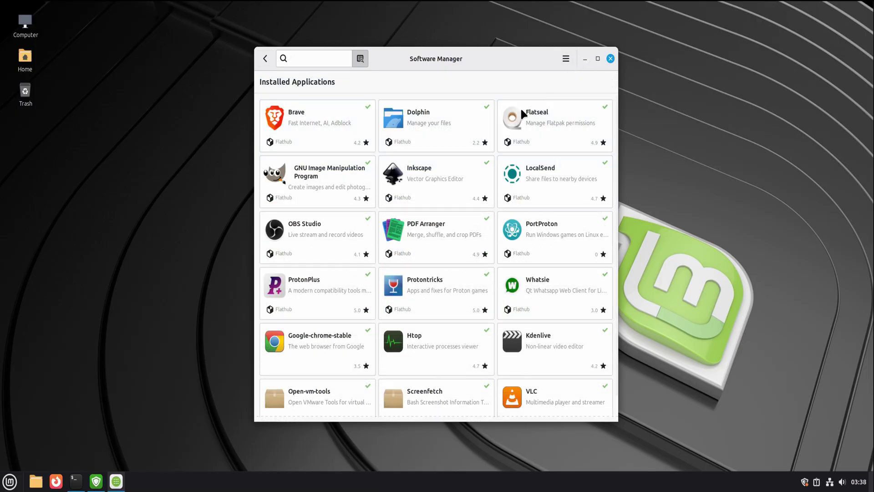
click(456, 129)
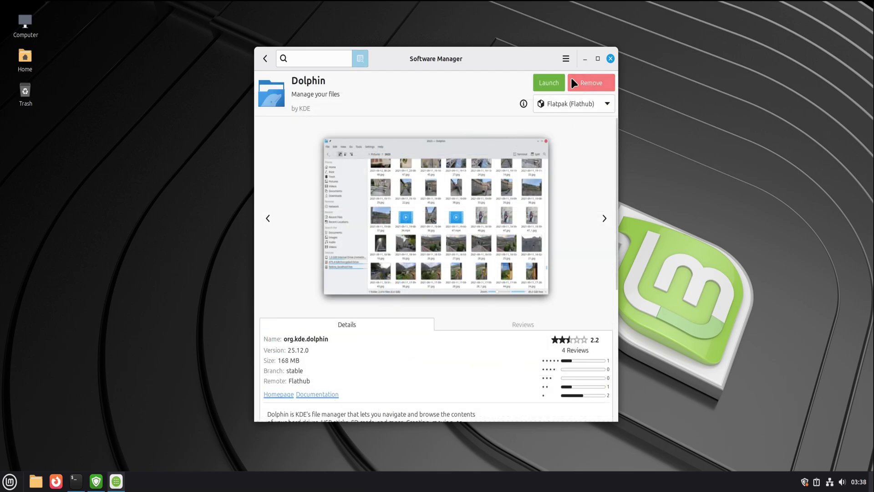
click(591, 84)
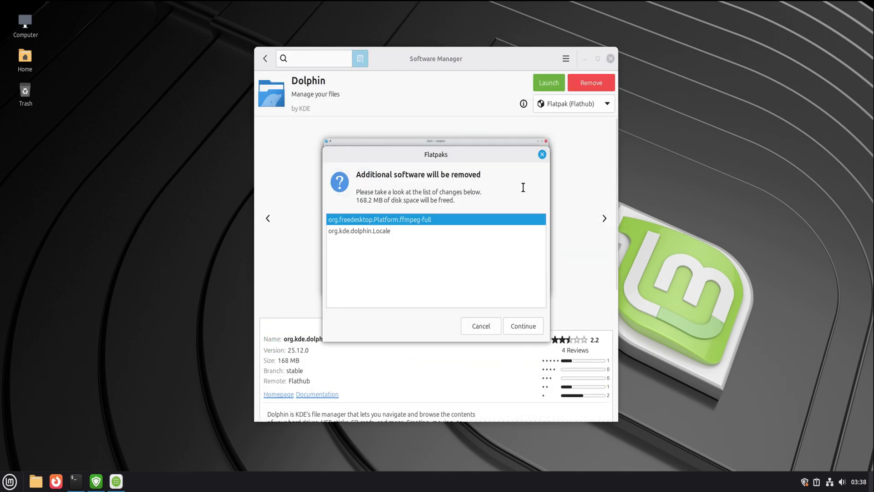
click(519, 326)
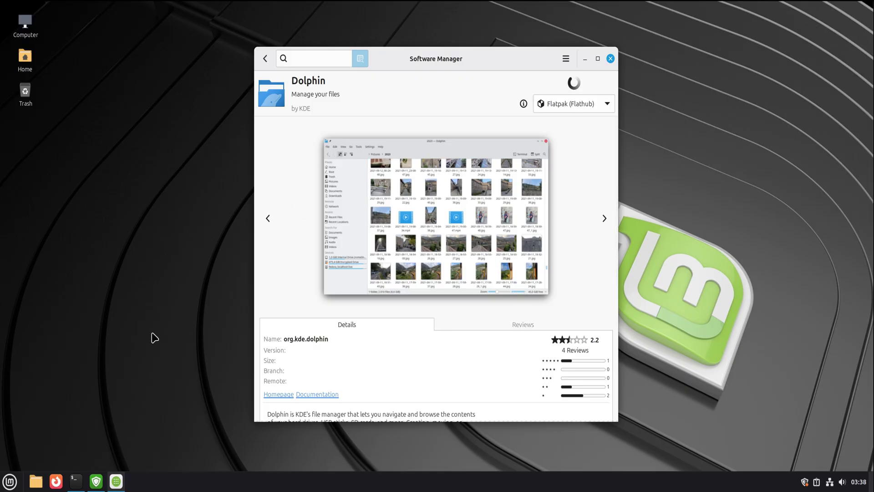
click(611, 58)
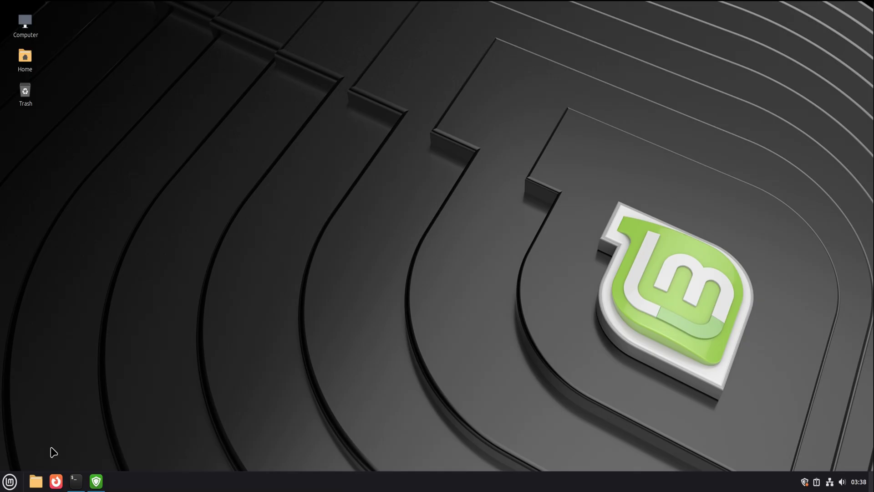
Launch Firefox from the Internet menu and open Wikipedia from the New Tab shortcuts.
click(10, 481)
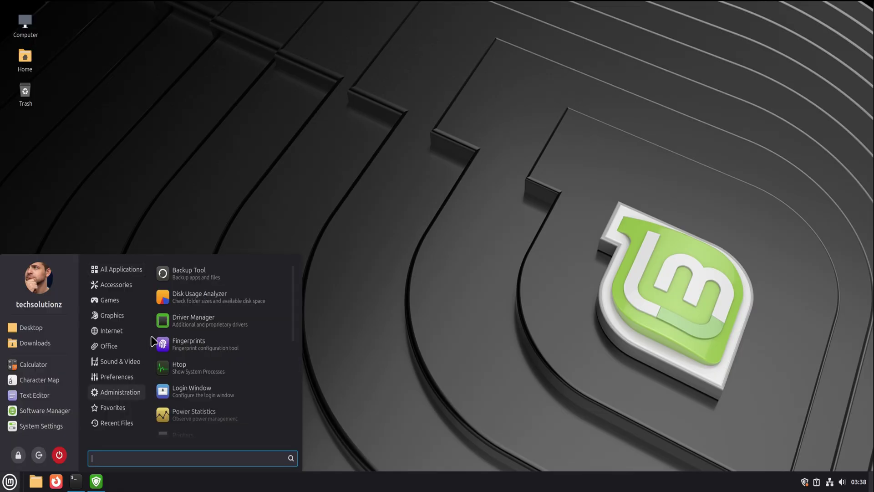
mouse_move(124, 332)
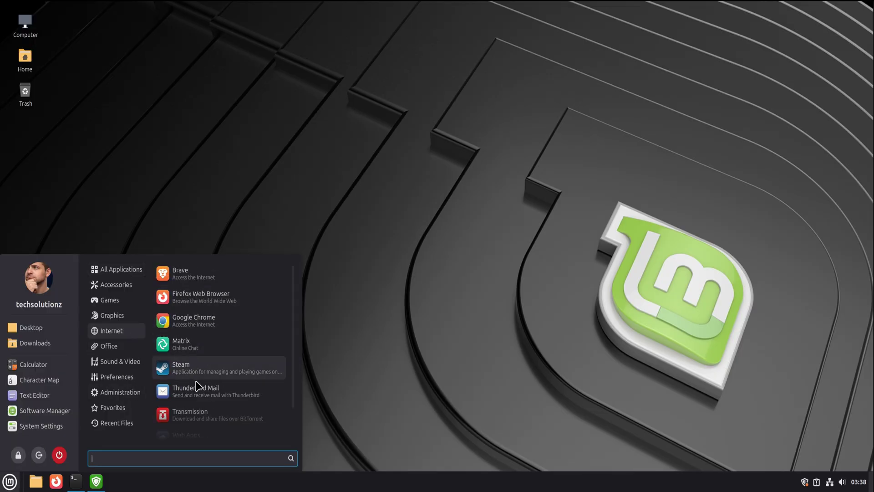
click(211, 304)
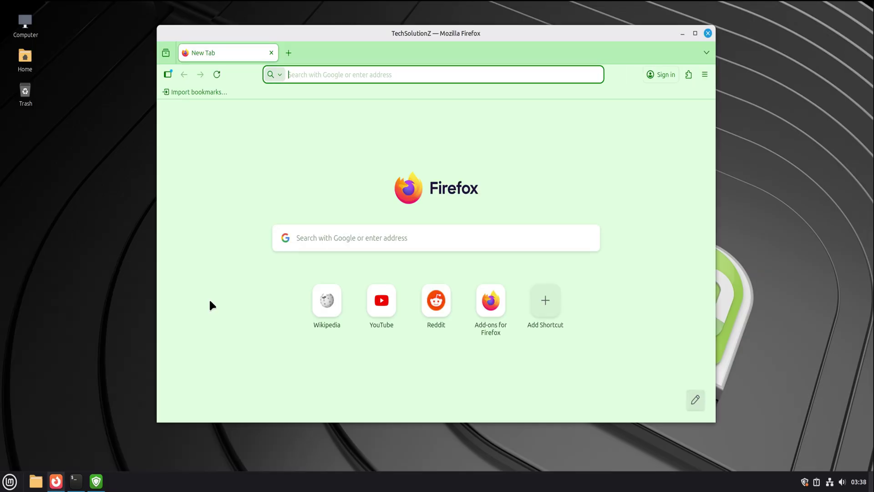
click(321, 315)
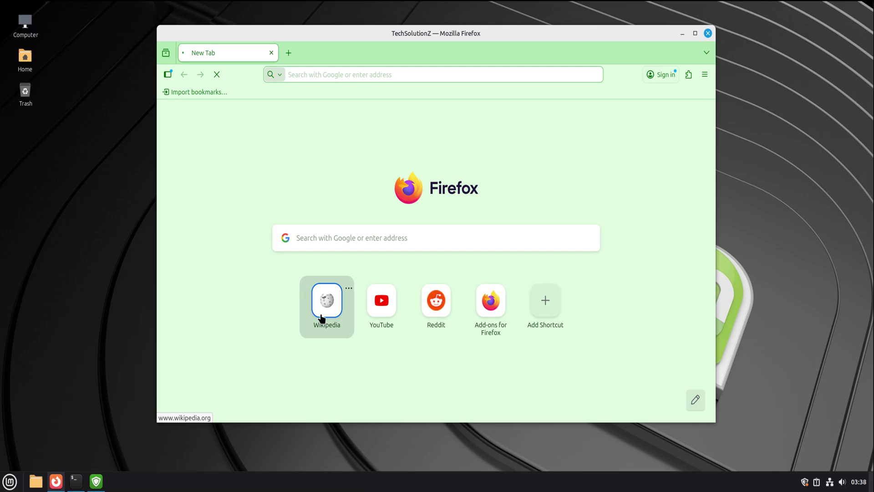
Launch PDF Arranger with a 'p' menu search, then close it and the Firefox window.
key(super)
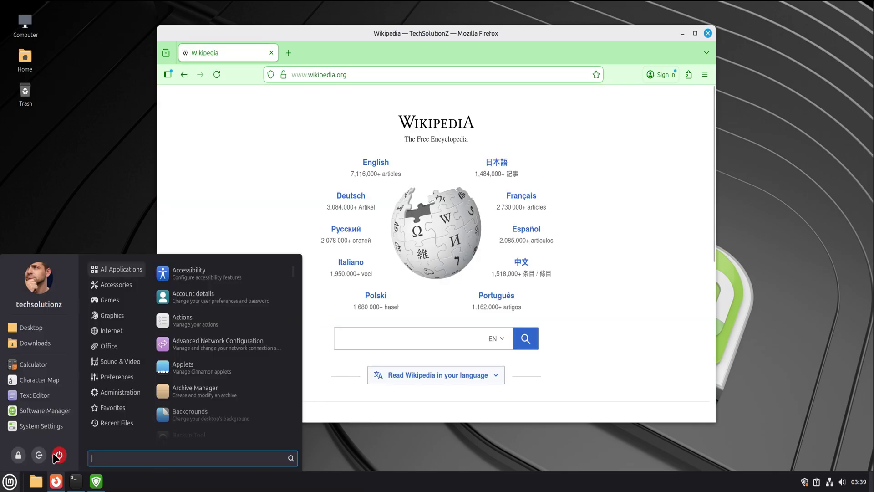
mouse_move(117, 387)
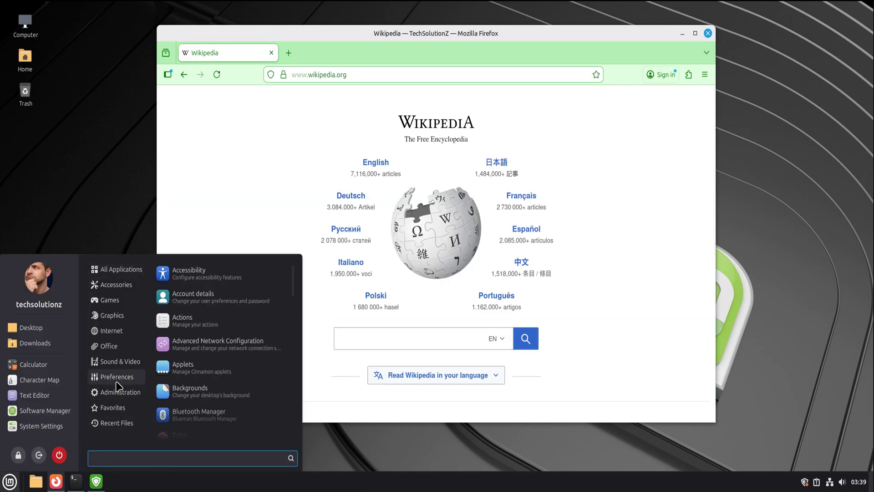
text(p)
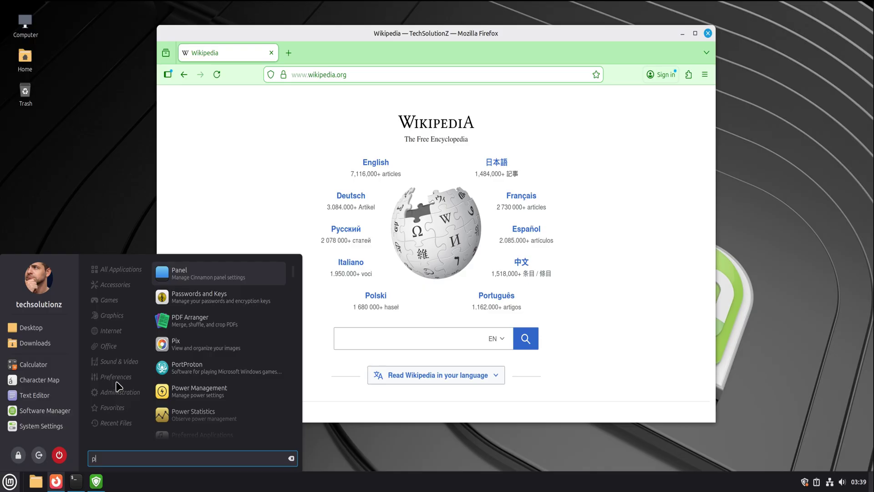
key(Escape)
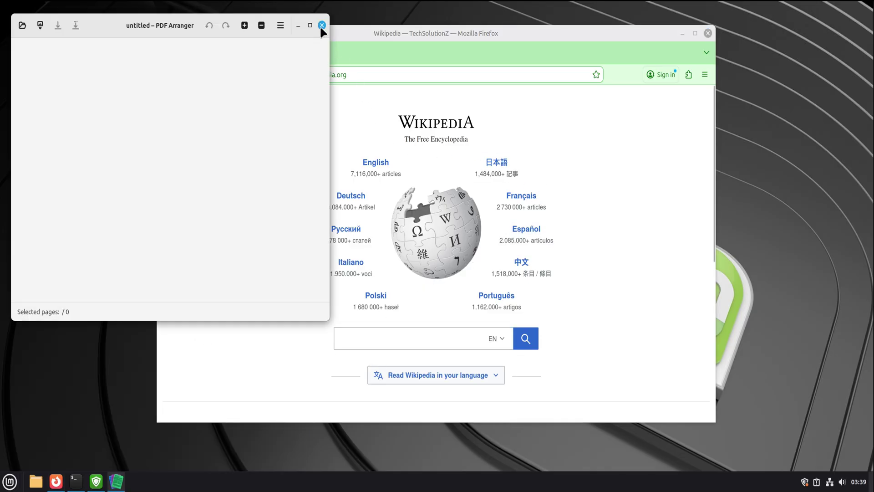
click(322, 25)
click(706, 34)
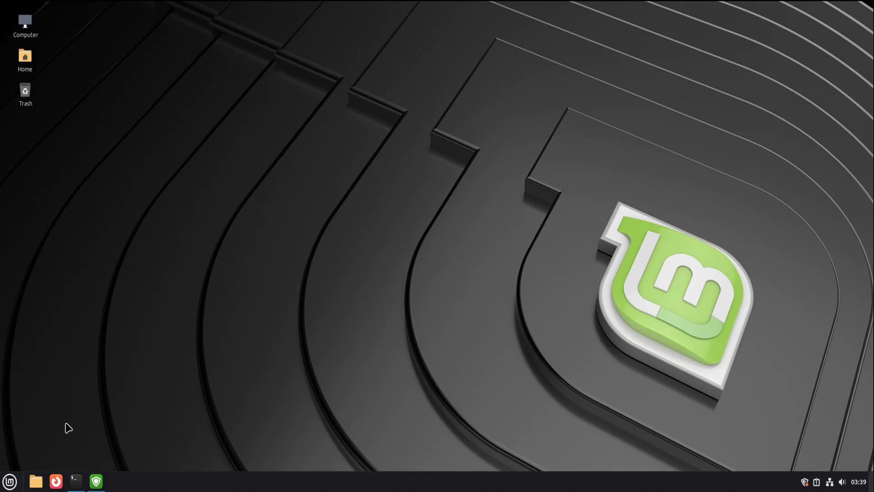
Launch Timeshift with a 'tim' menu search and authorise it with the password.
click(10, 481)
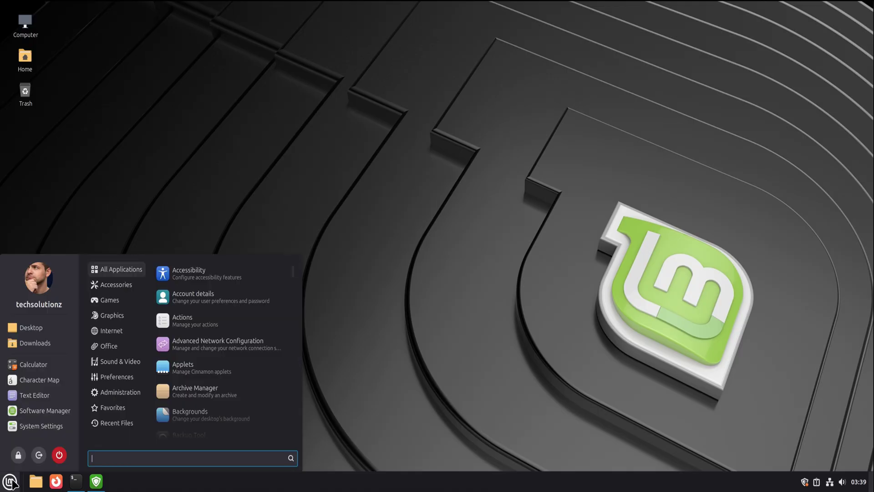
text(tim)
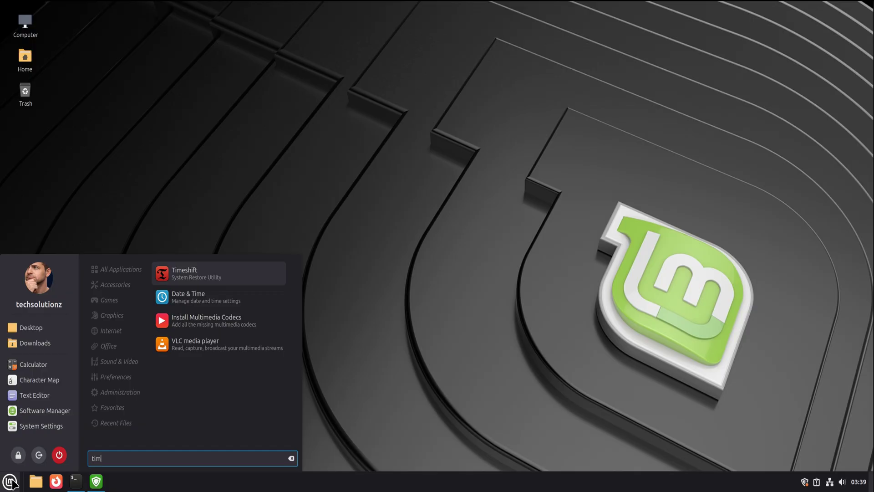
key(Return)
text(••)
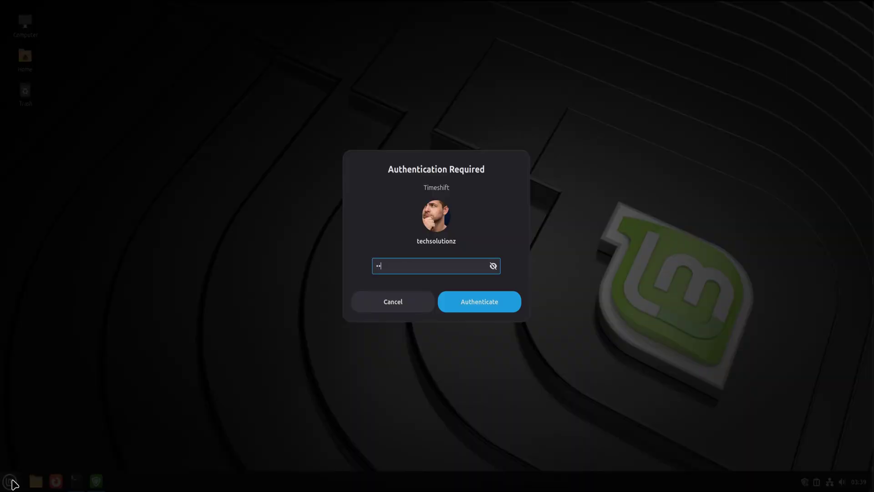
text(•••)
key(Return)
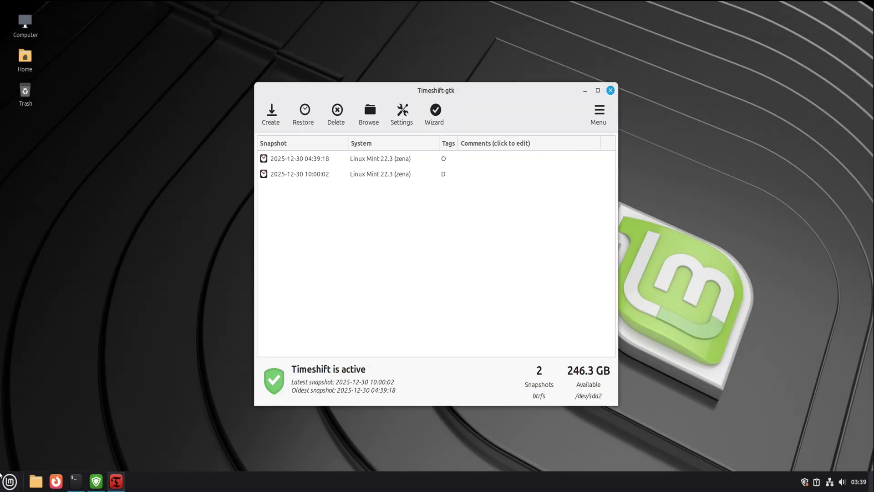
Launch the Backup Tool with a 'bac' menu search.
click(8, 481)
text(bac)
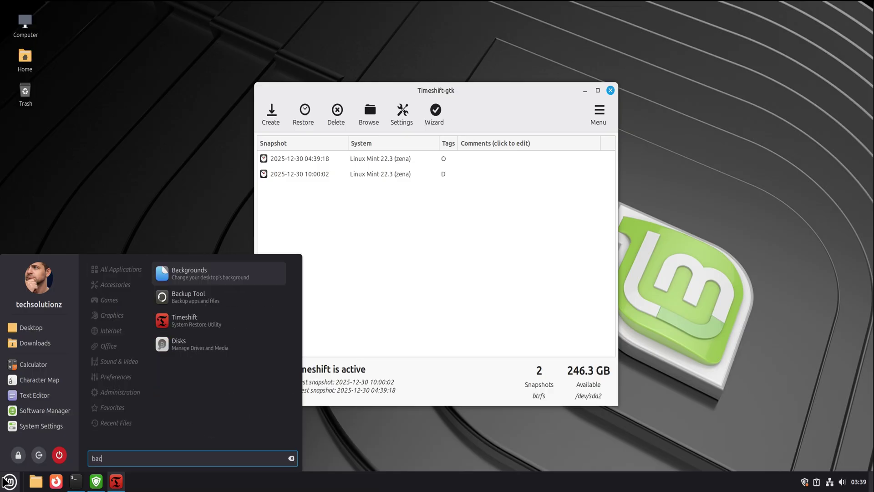
click(170, 302)
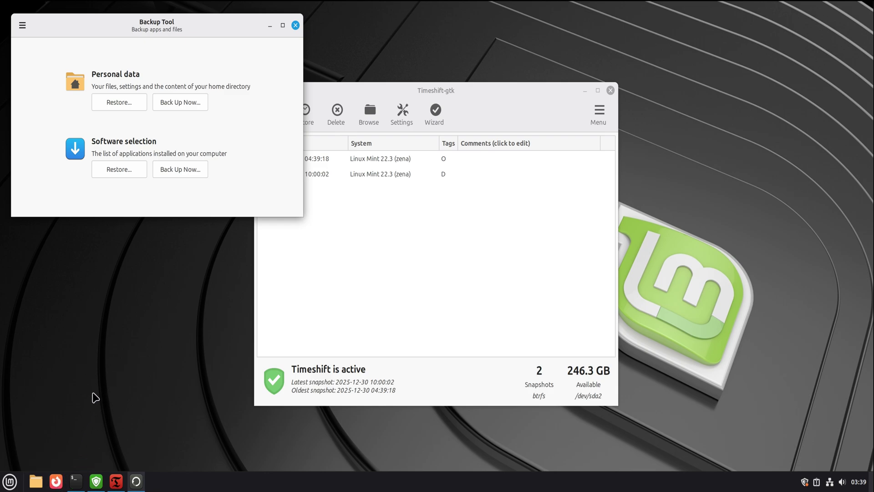
View the Linux Mint Forums in Firefox, then close Firefox, Backup Tool and Timeshift.
click(56, 481)
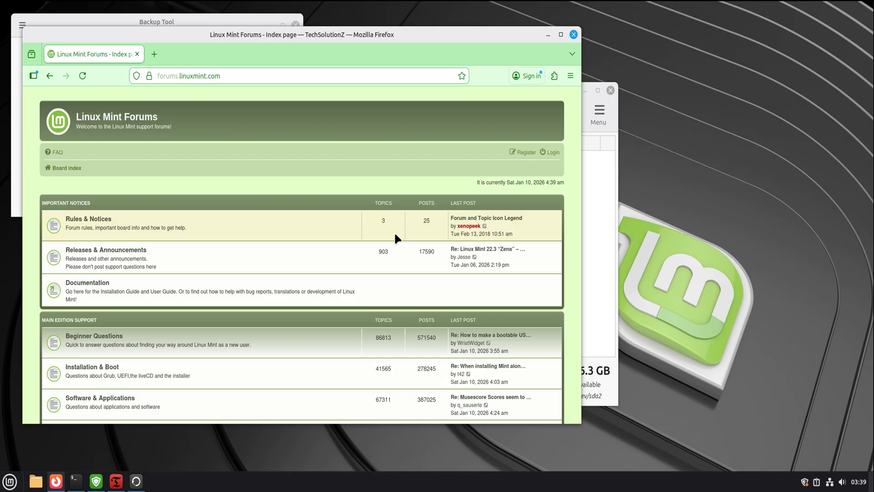
click(573, 34)
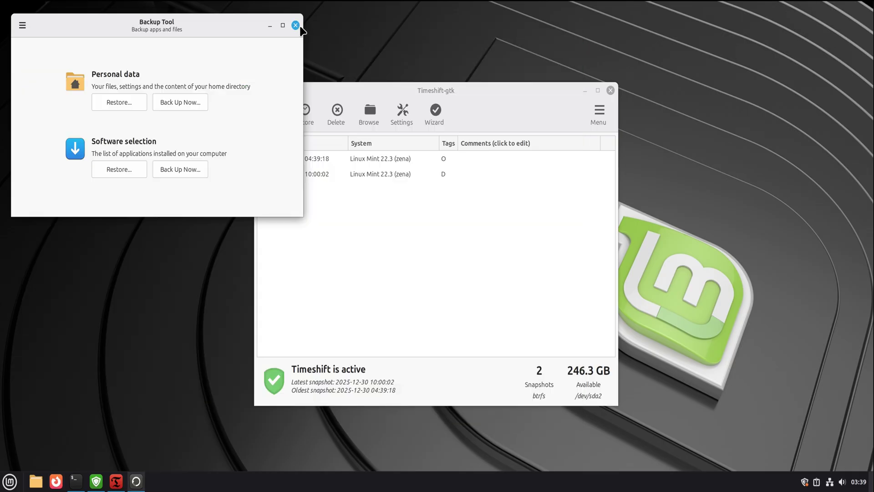
click(296, 25)
click(610, 90)
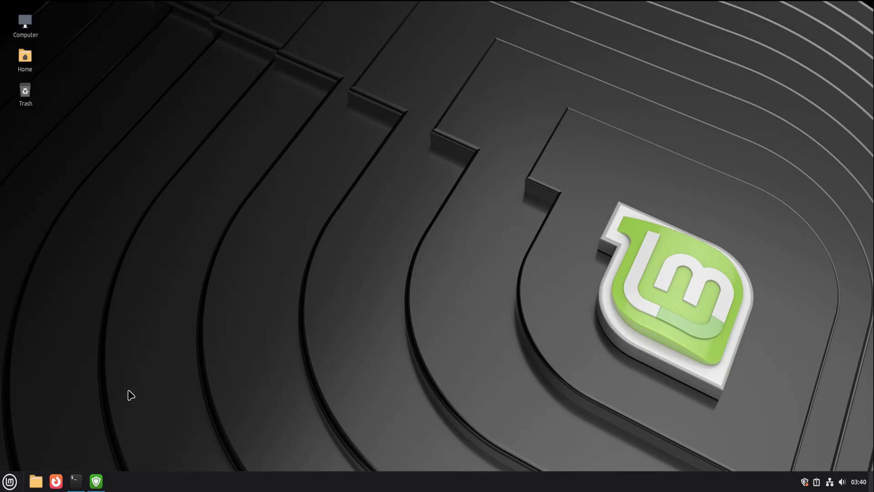
Launch Firefox, dismiss the tracker-protection prompt and browse the YouTube channel page.
click(56, 481)
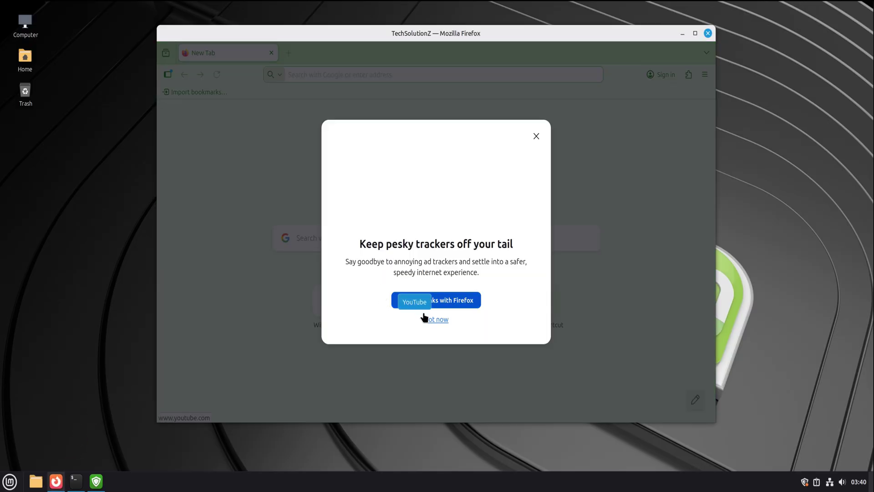
click(436, 327)
click(387, 314)
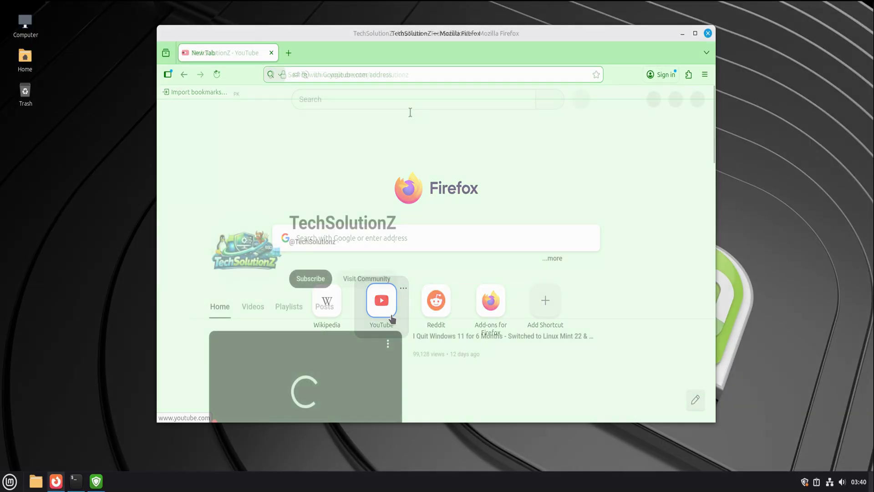
scroll(518, 203, down, 3)
scroll(530, 219, down, 3)
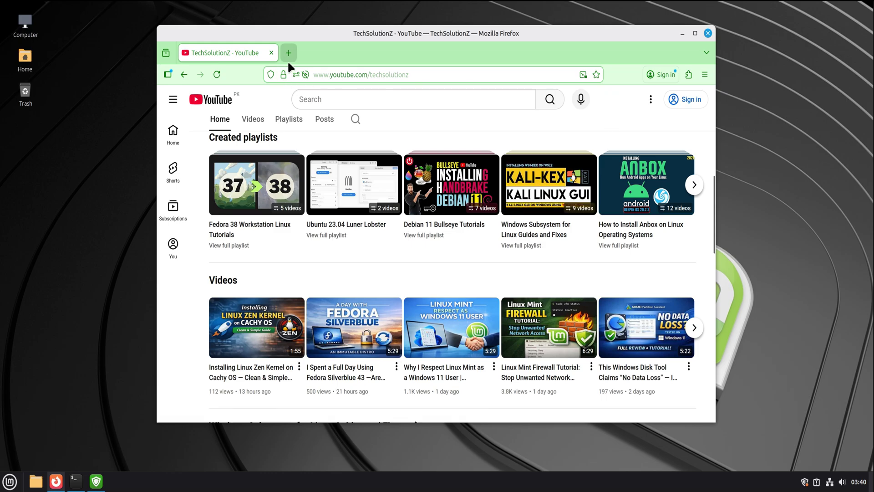
Play the Fedora Silverblue 43 video, skip the advert, then close Firefox.
click(360, 331)
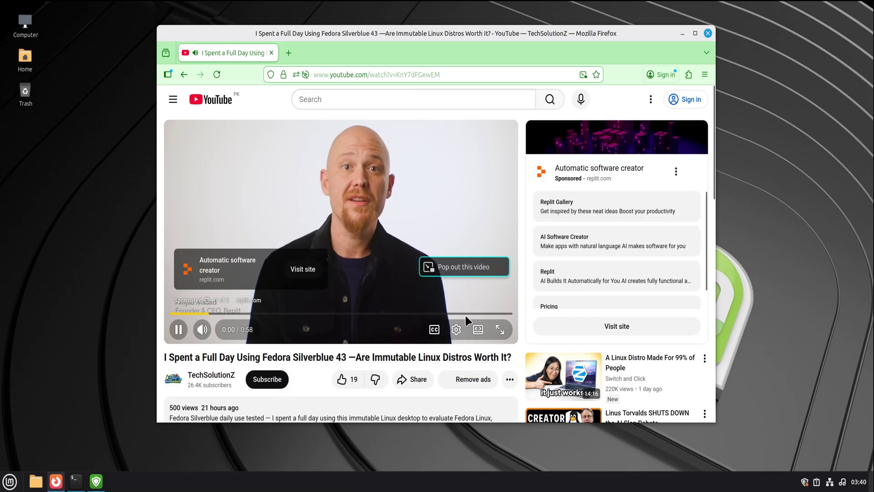
scroll(581, 319, down, 5)
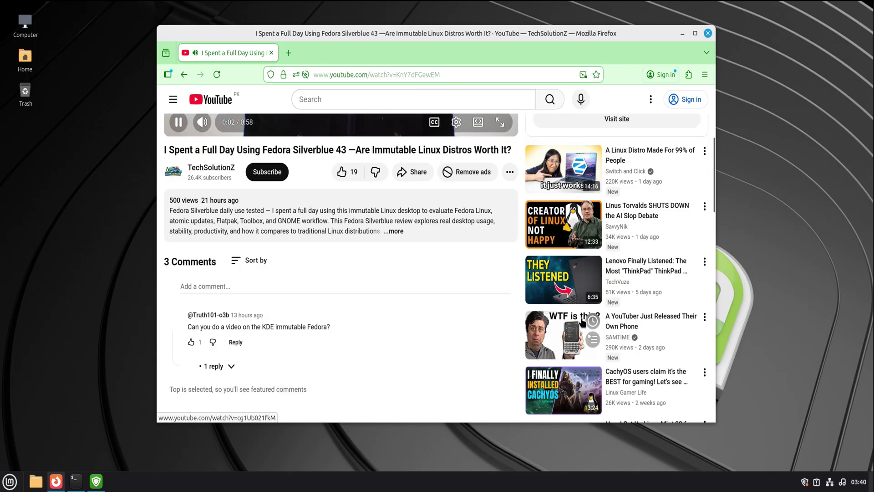
scroll(583, 321, up, 5)
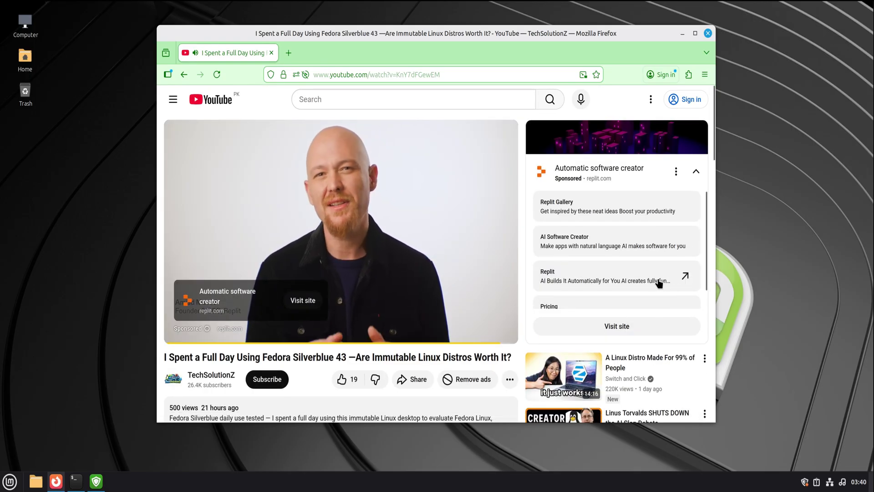
click(489, 298)
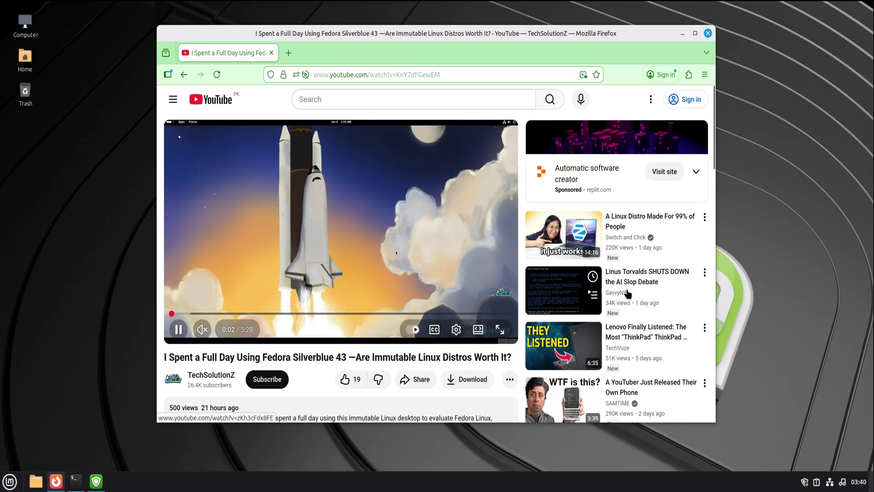
scroll(627, 294, down, 6)
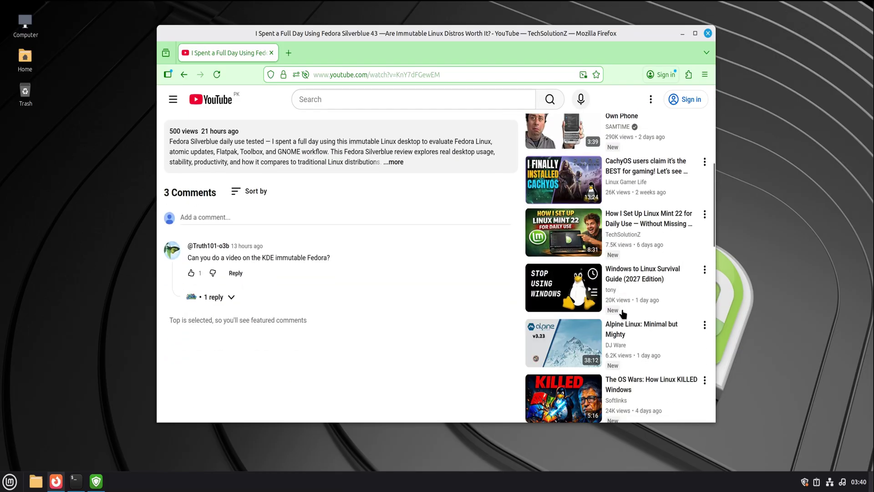
scroll(622, 313, down, 5)
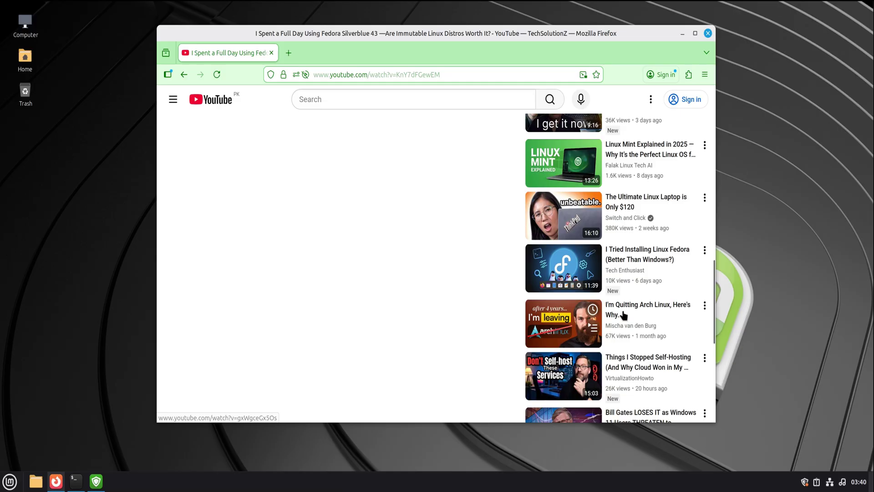
click(708, 33)
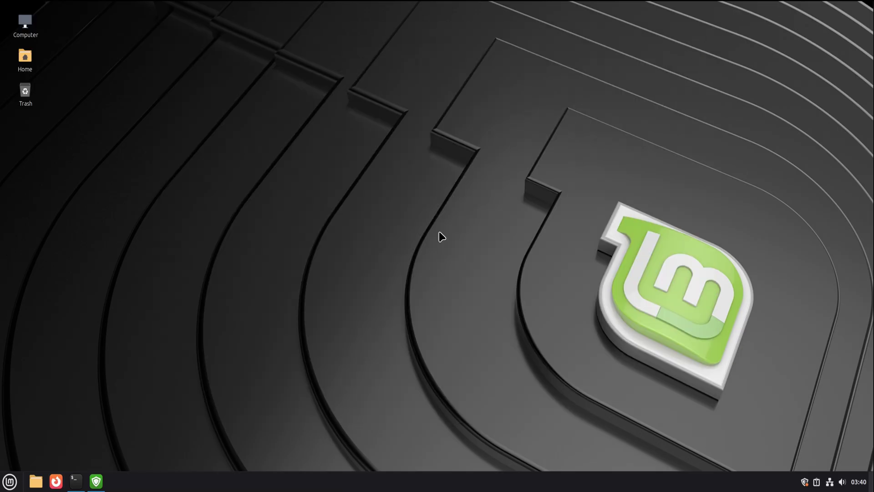
Launch LibreOffice Calc from the Mint menu and close the blank spreadsheet.
click(21, 476)
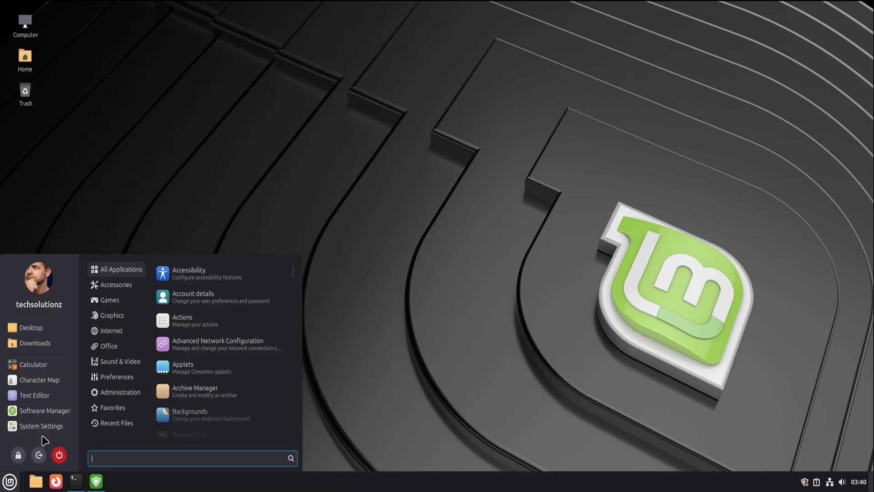
mouse_move(129, 332)
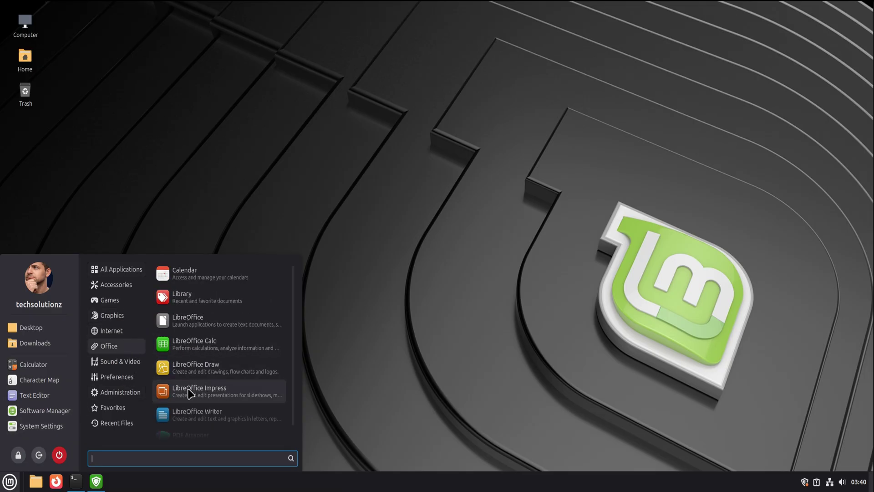
click(197, 347)
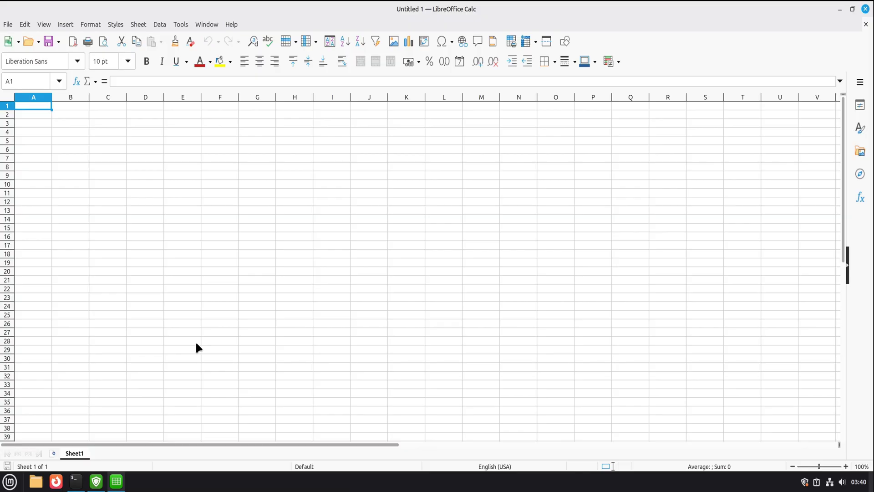
click(864, 9)
Launch VLC media player from Sound & Video and close it again.
click(9, 481)
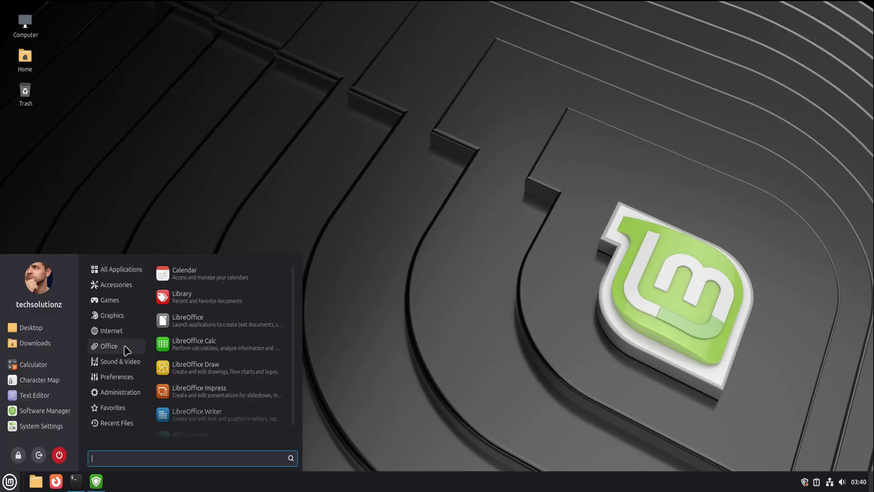
mouse_move(123, 363)
click(189, 416)
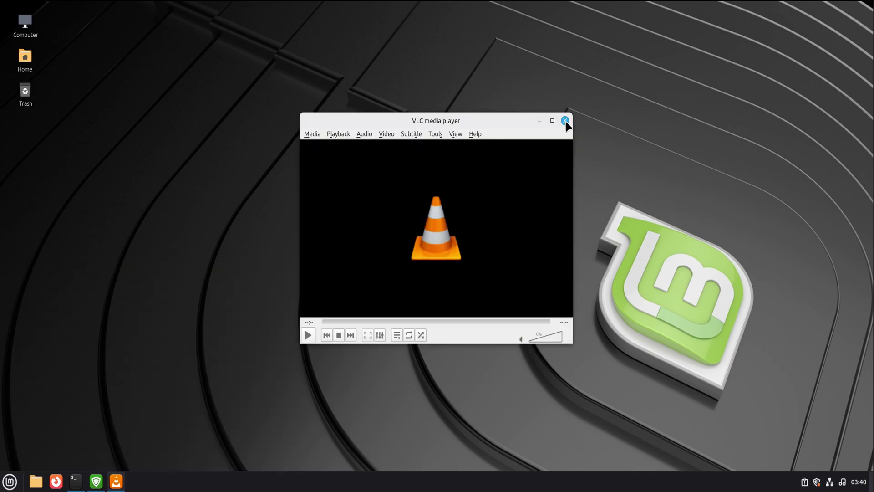
click(564, 121)
click(10, 481)
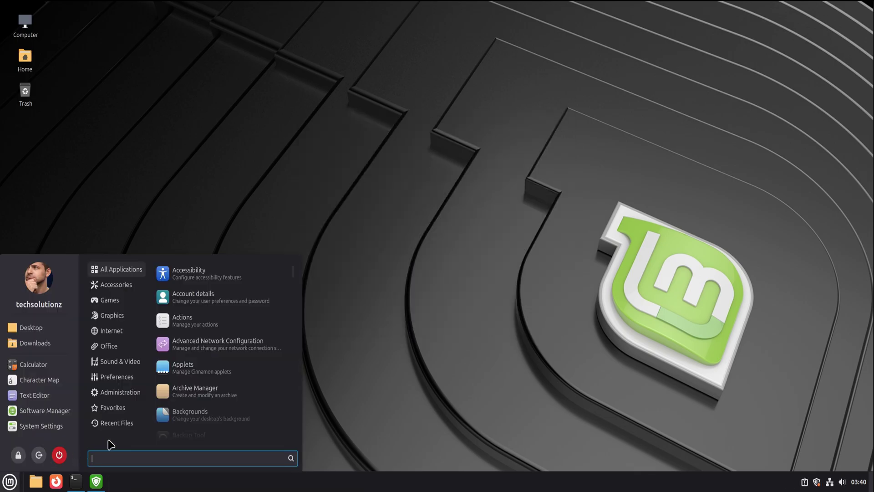
Set the Bookwood 4000x2251 image as the desktop wallpaper and close Backgrounds.
mouse_move(124, 403)
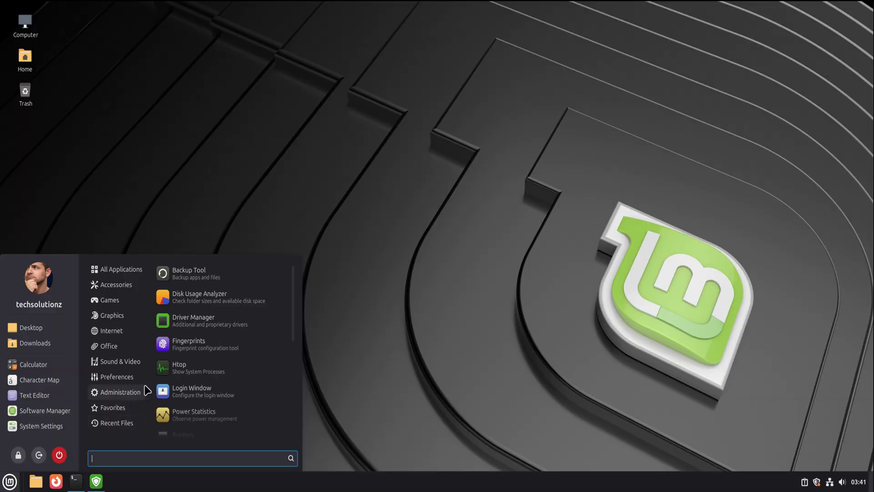
click(382, 183)
right_click(382, 183)
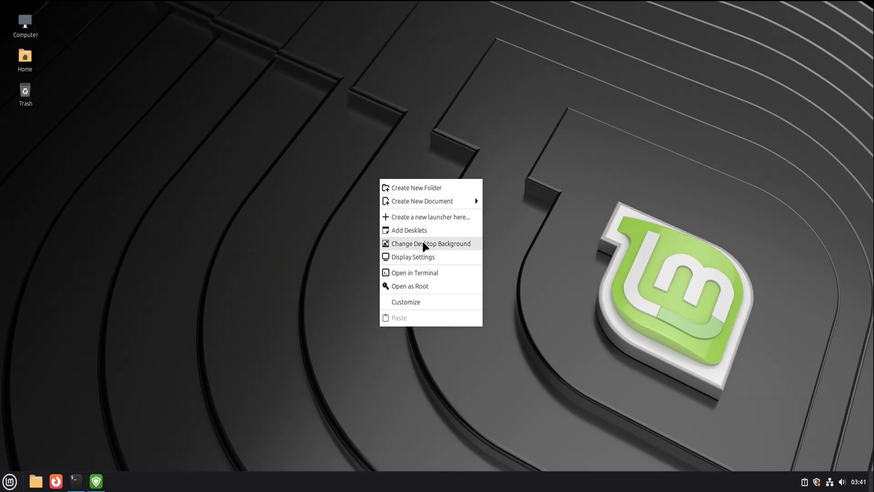
click(424, 242)
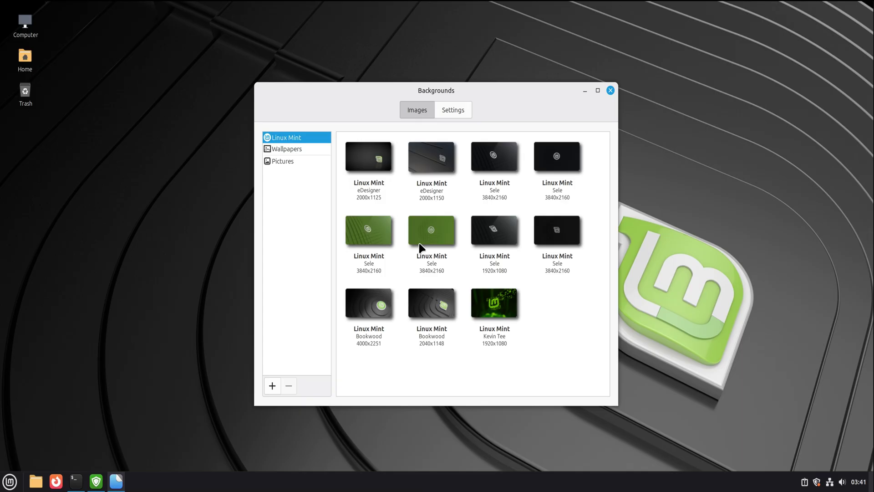
click(378, 316)
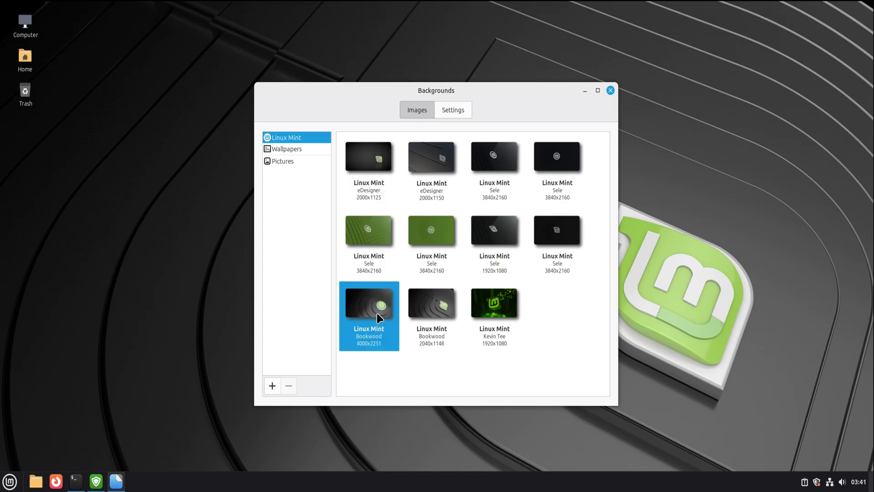
click(610, 90)
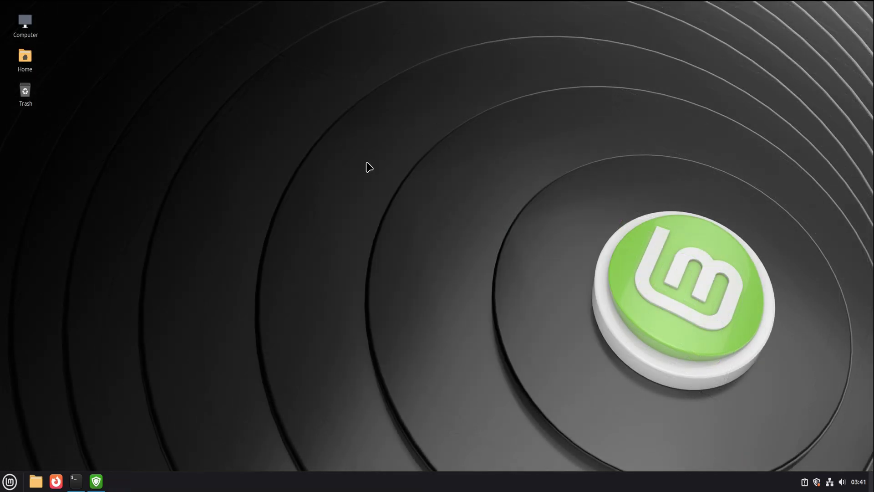
click(10, 481)
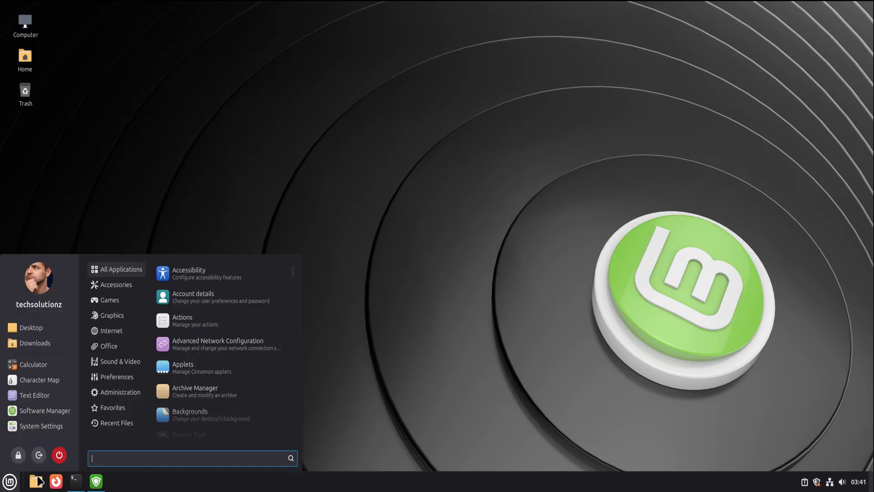
Run Htop from Administration to view running processes, then close its Terminal.
mouse_move(124, 393)
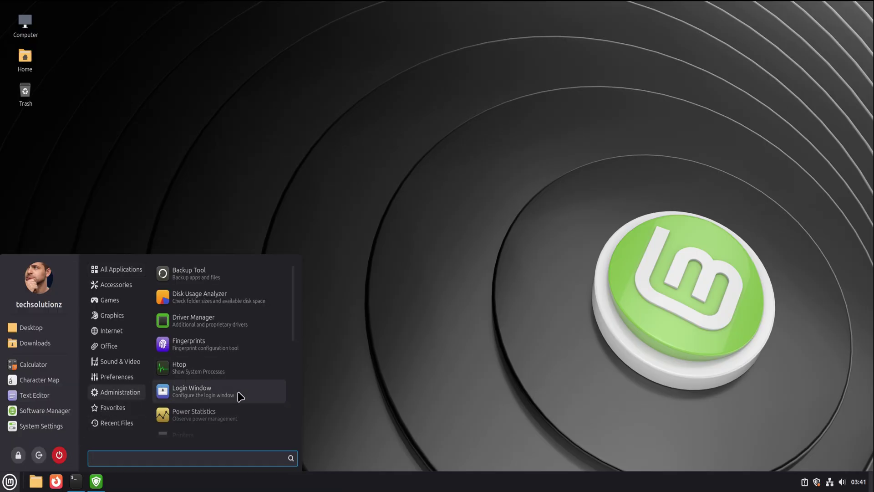
click(213, 369)
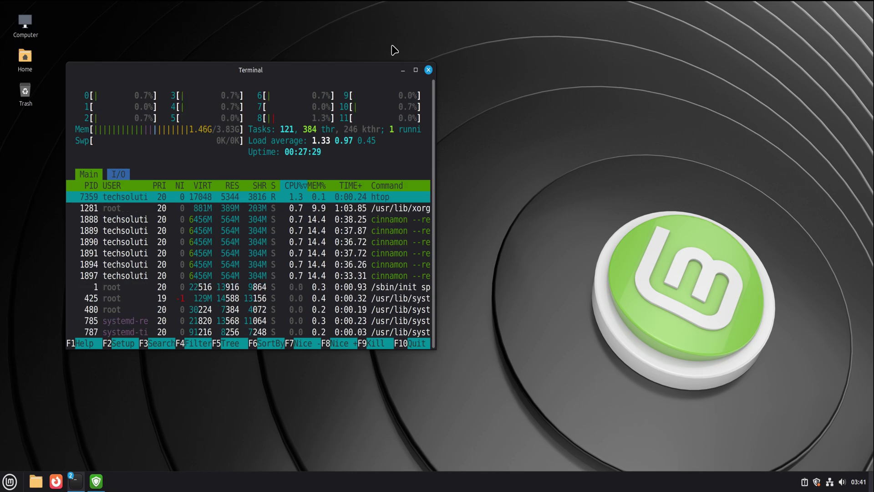
click(429, 69)
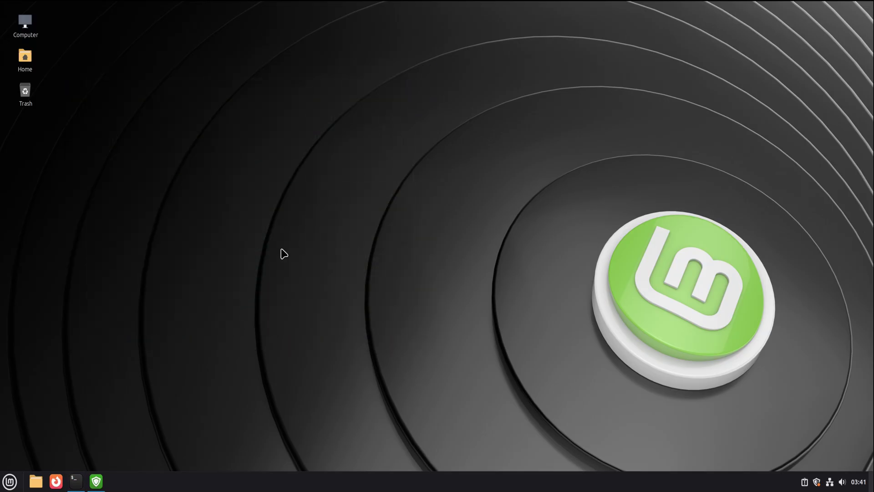
Browse the Administration, Preferences, Office and Internet categories, ending on Administration.
click(9, 481)
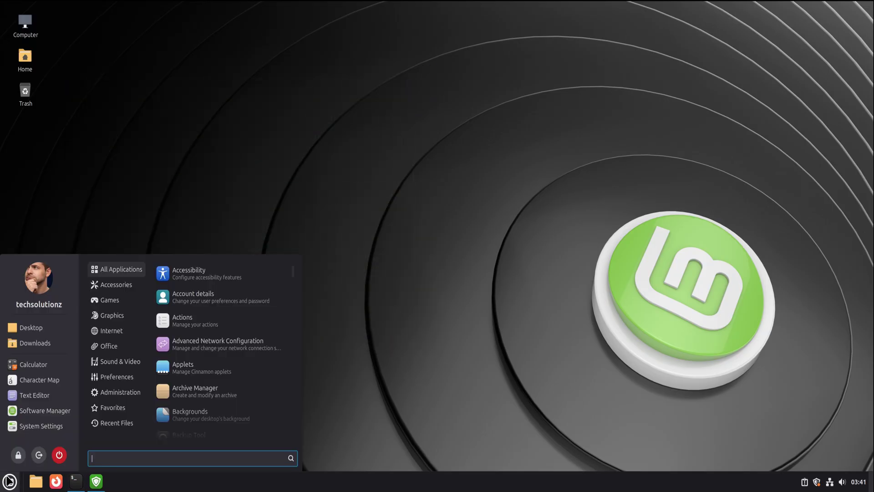
mouse_move(121, 392)
scroll(251, 374, down, 3)
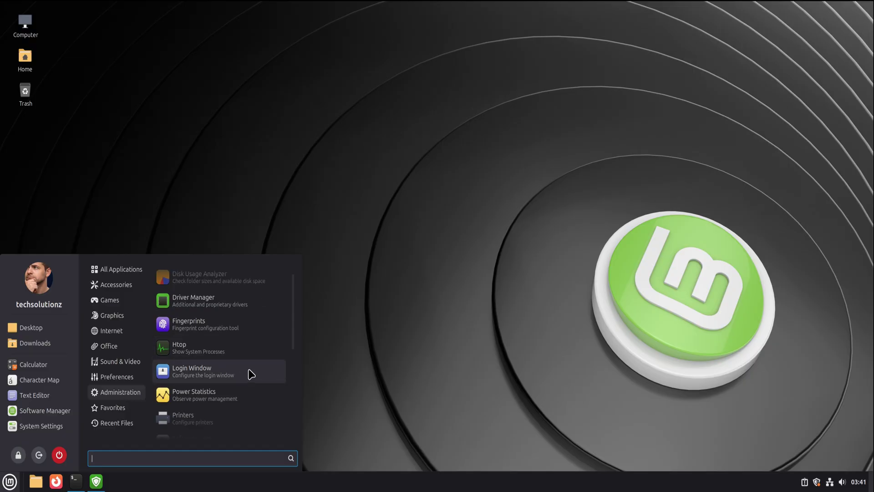
scroll(249, 377, down, 5)
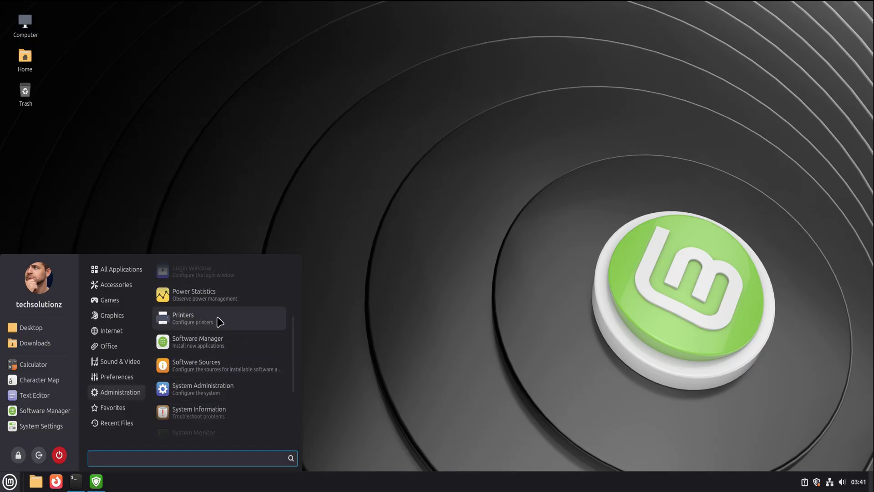
scroll(215, 391, down, 2)
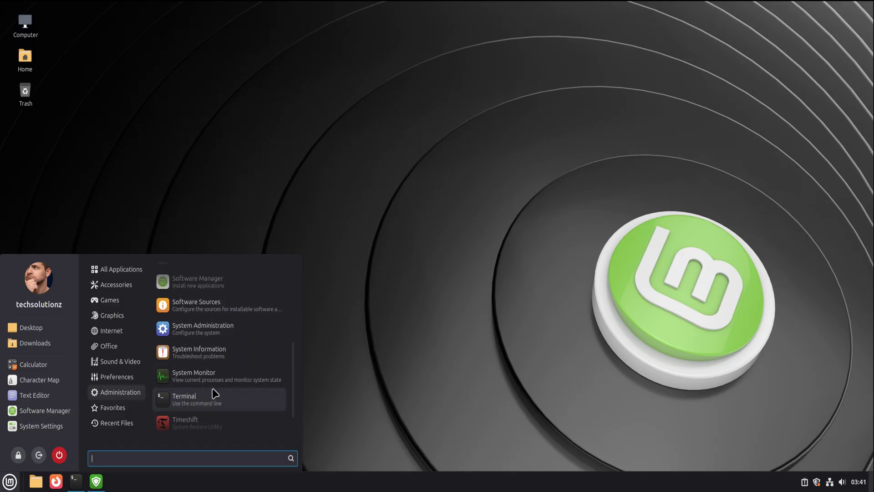
scroll(215, 393, up, 5)
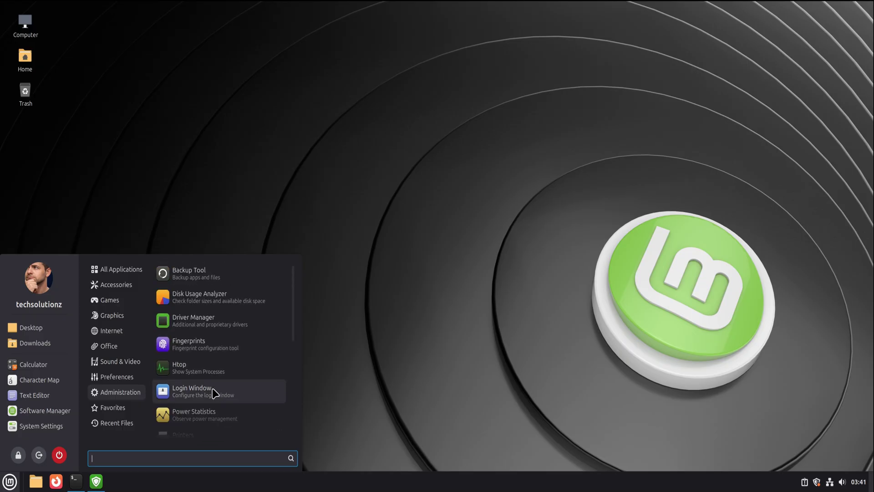
mouse_move(130, 376)
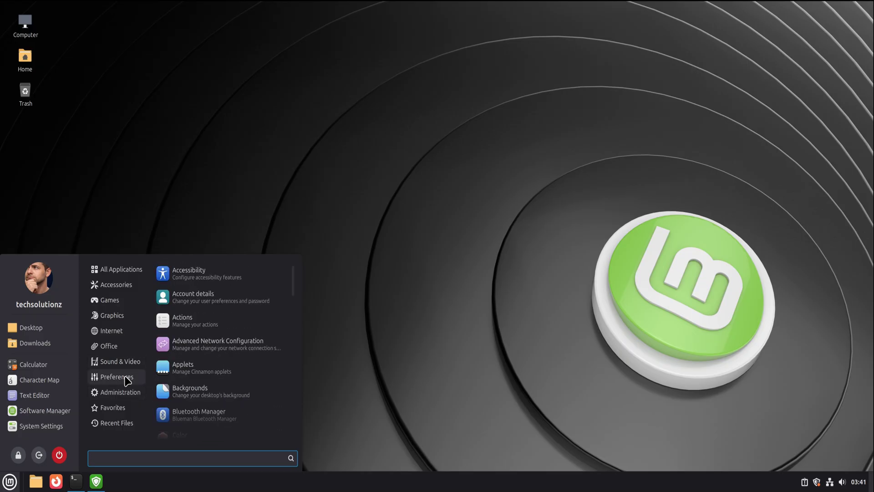
mouse_move(123, 350)
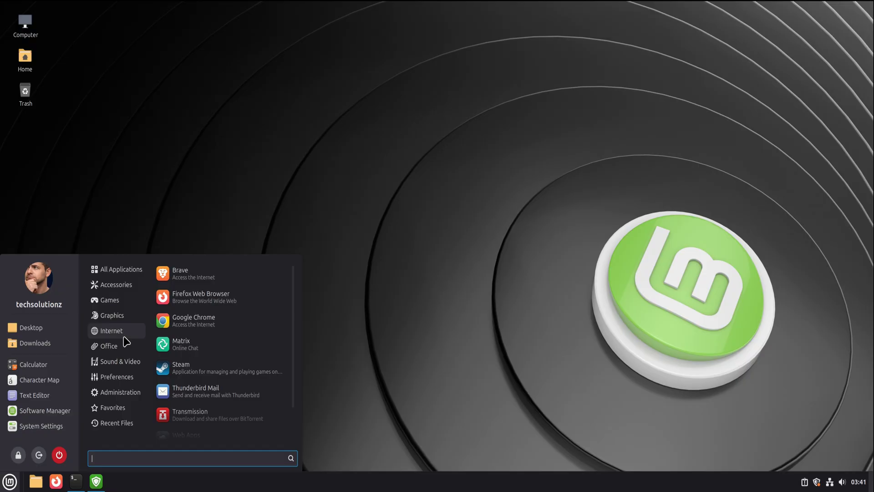
mouse_move(124, 321)
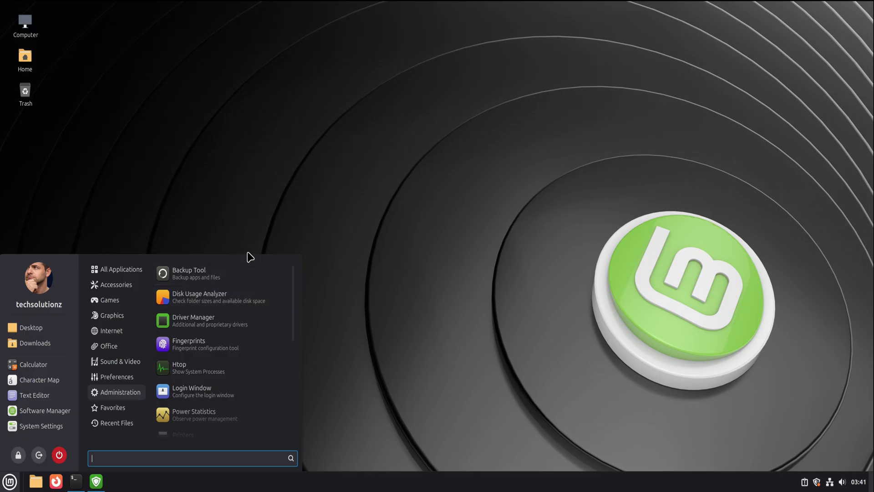
Open the File System root (24 items) in Nemo, then close it.
click(442, 199)
double_click(25, 23)
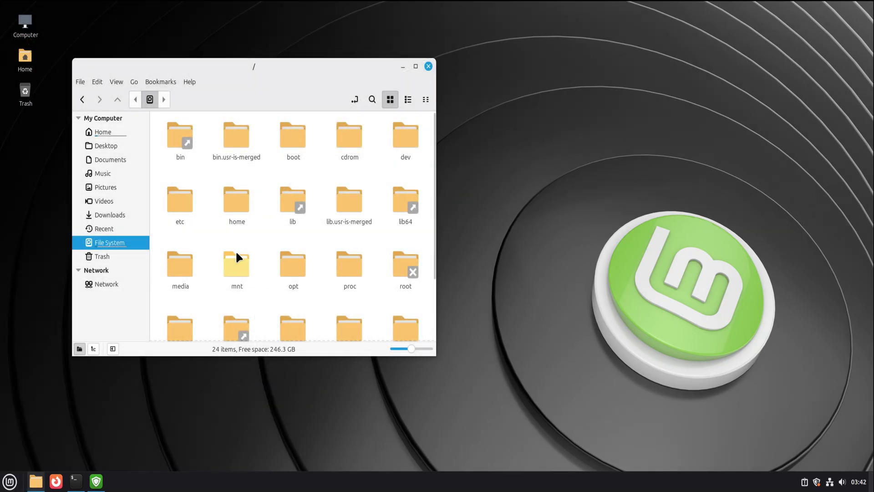
click(423, 66)
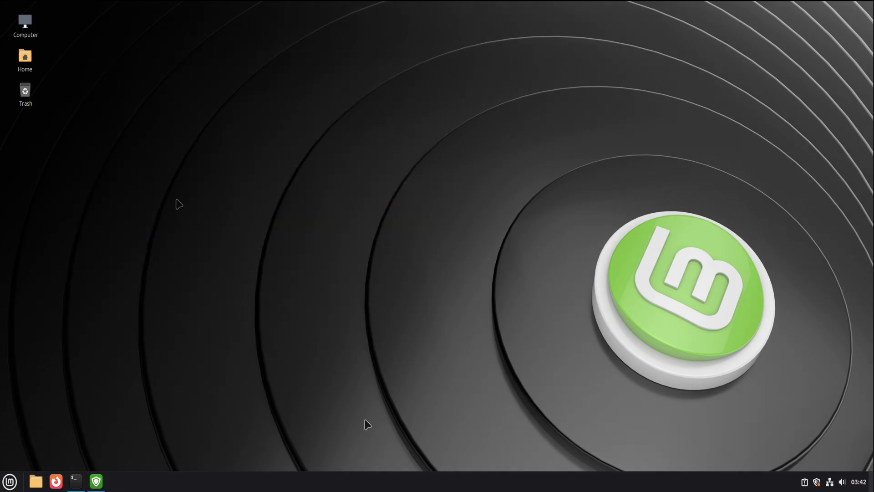